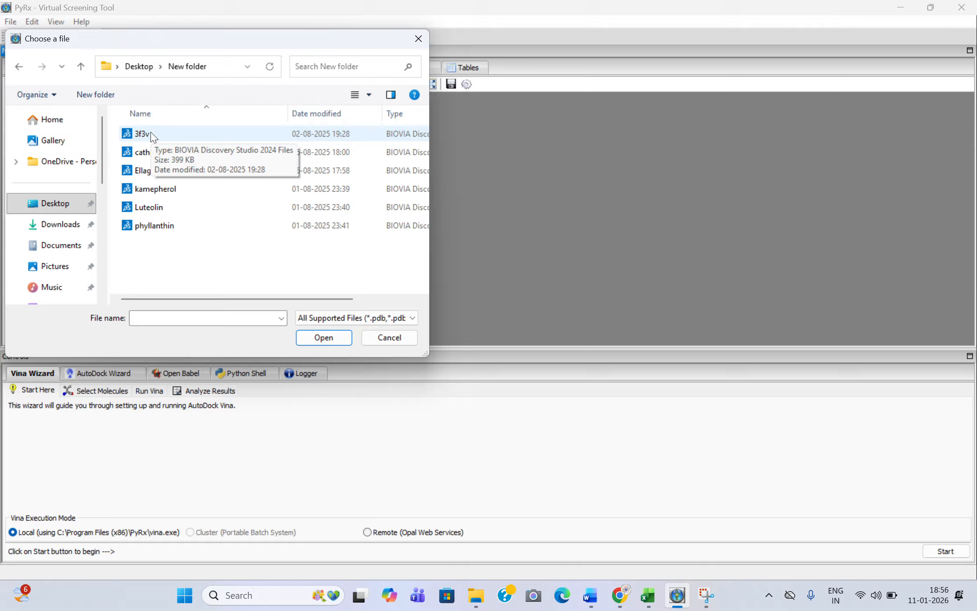
Step: Load the 3f3v protein file and make it an AutoDock macromolecule, keeping conformation A for ARG264 and LYS458
left_click(154, 136)
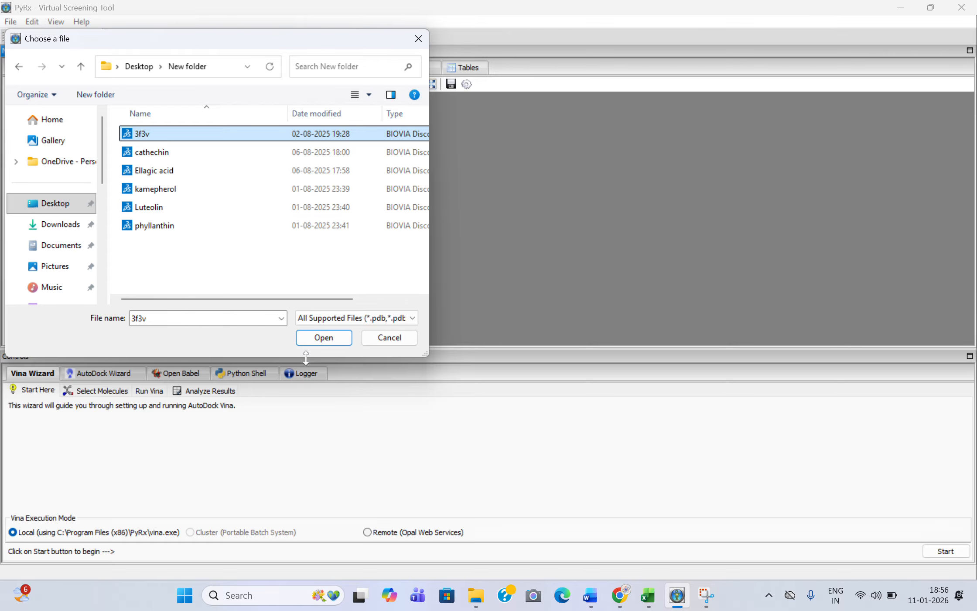
left_click(315, 343)
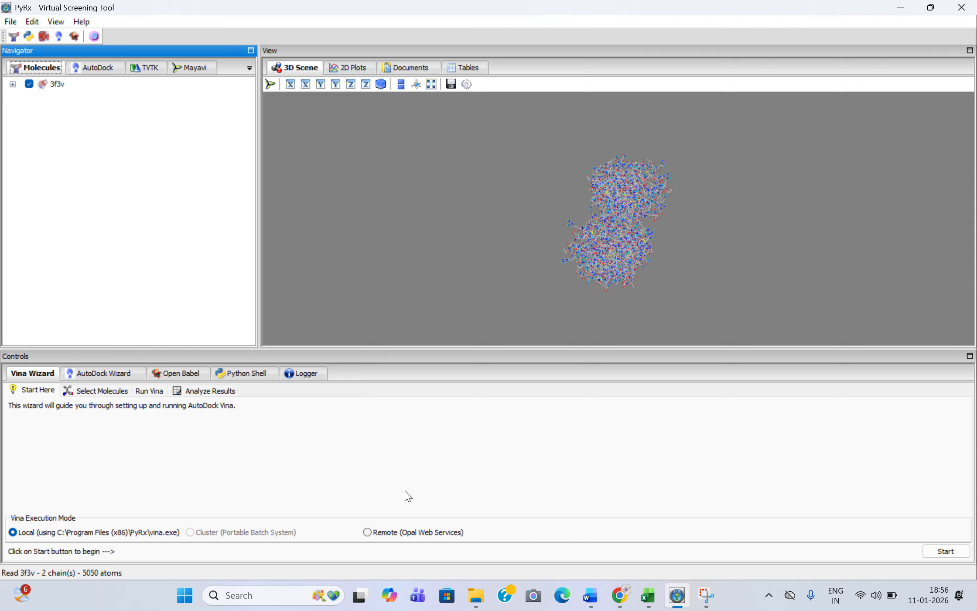
left_click(57, 85)
right_click(57, 85)
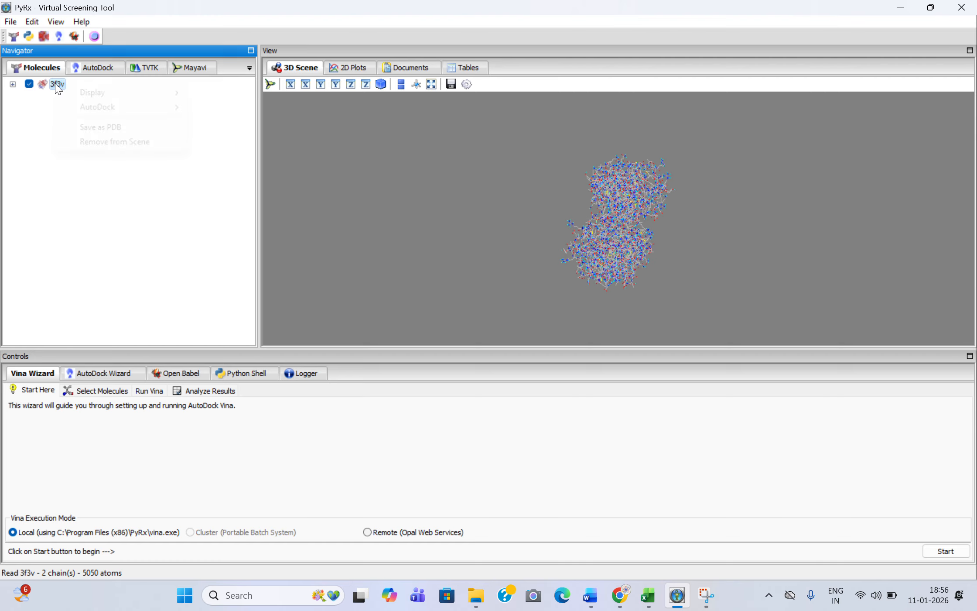
mouse_move(86, 105)
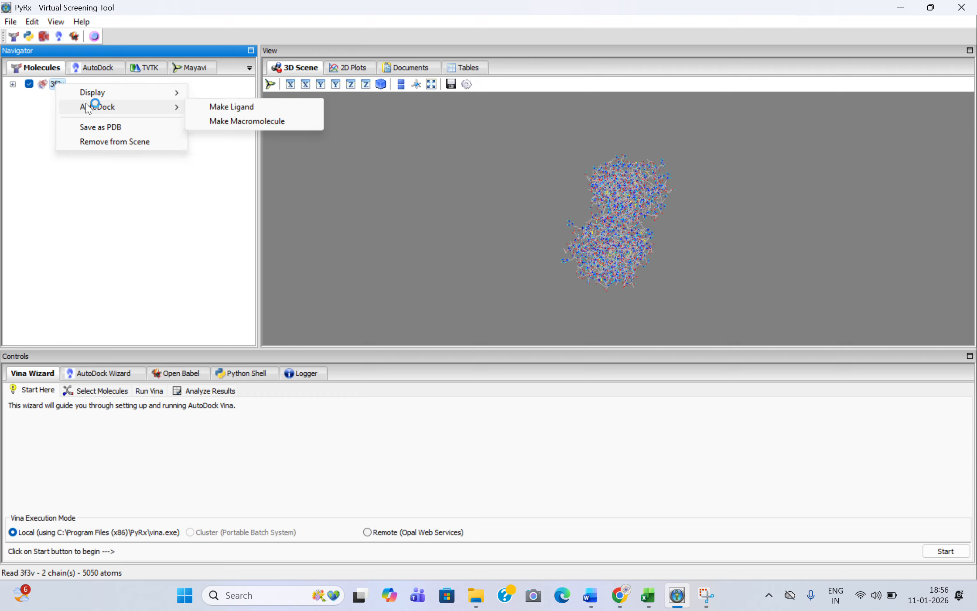
left_click(245, 123)
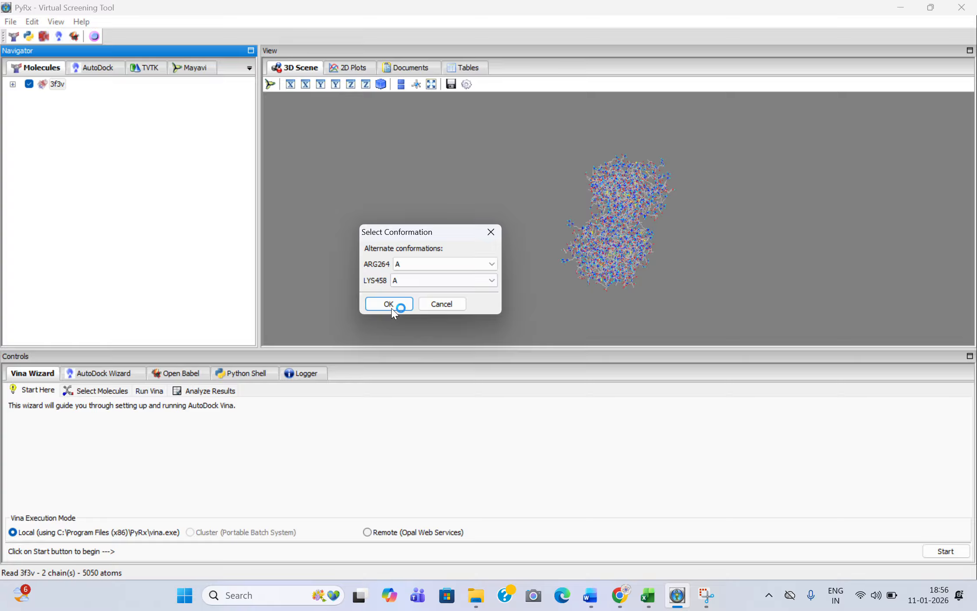
left_click(389, 304)
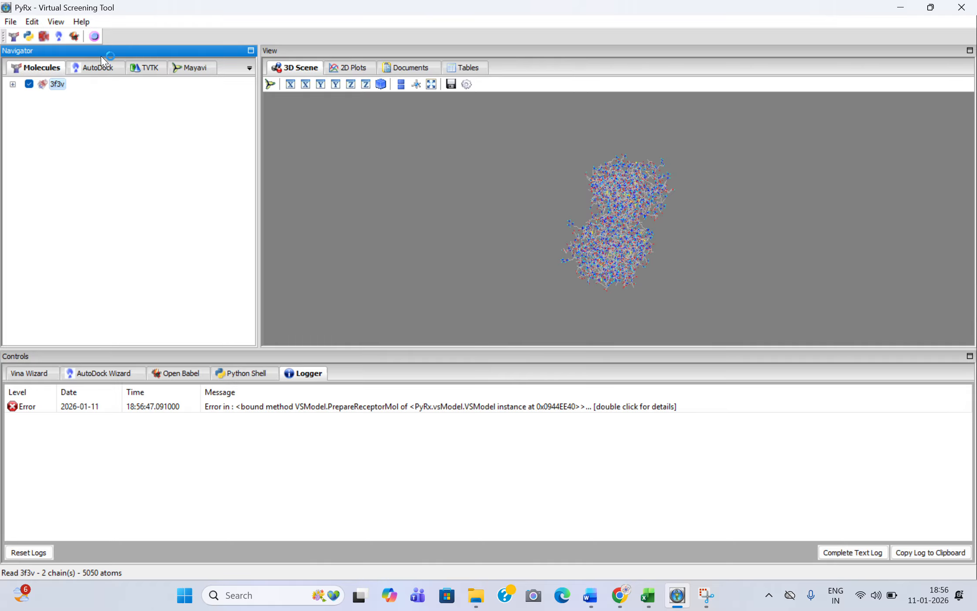
left_click(96, 68)
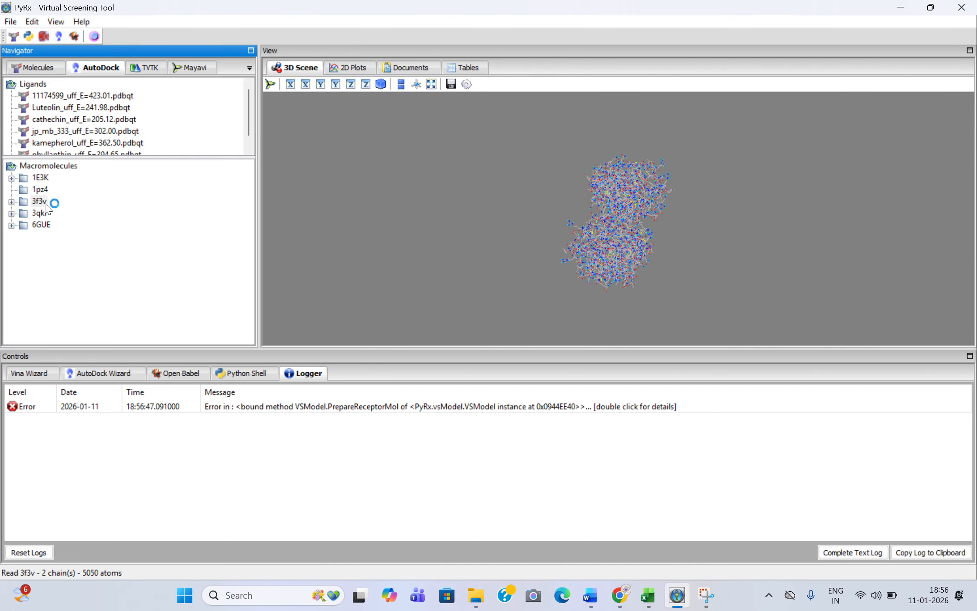
Step: Import the cathechin ligand file from the desktop's New folder into Open Babel
left_click(178, 373)
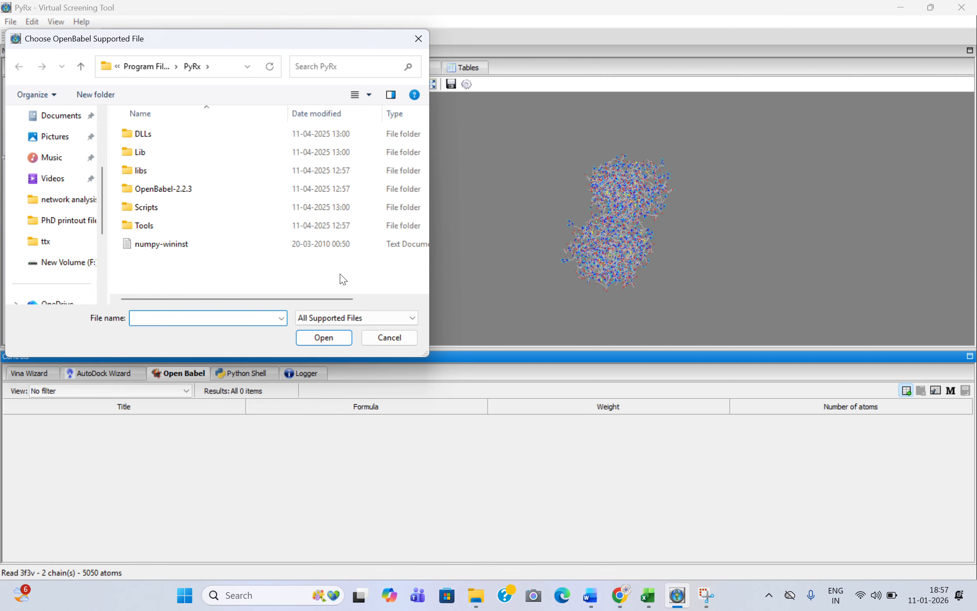
scroll(74, 183, "up", 3)
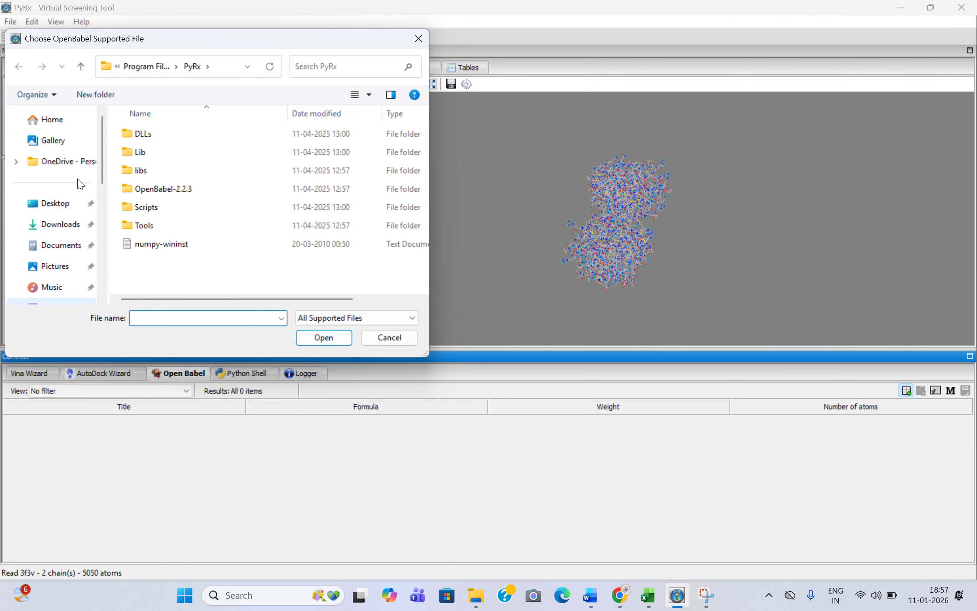
left_click(61, 204)
double_click(217, 241)
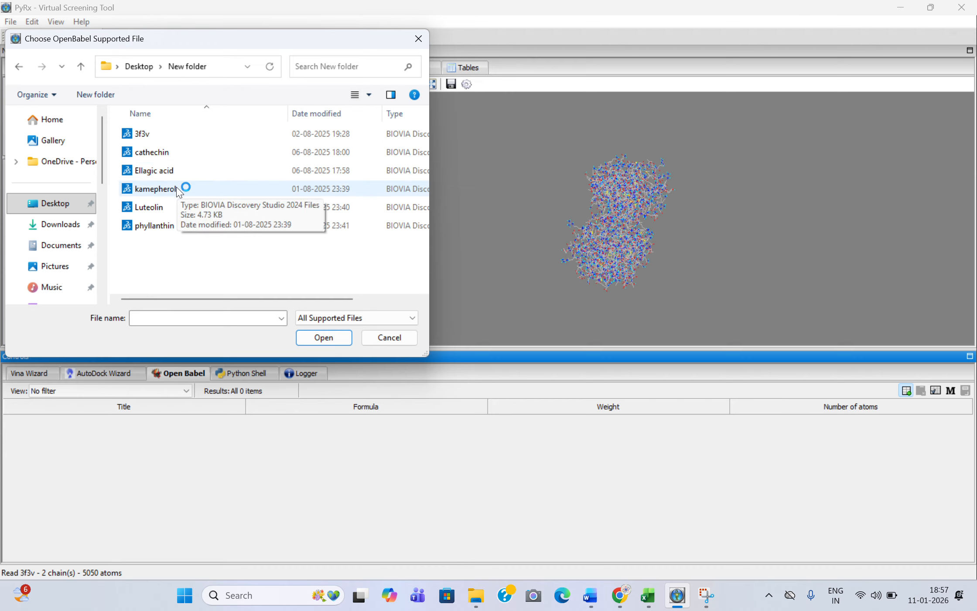
left_click(420, 26)
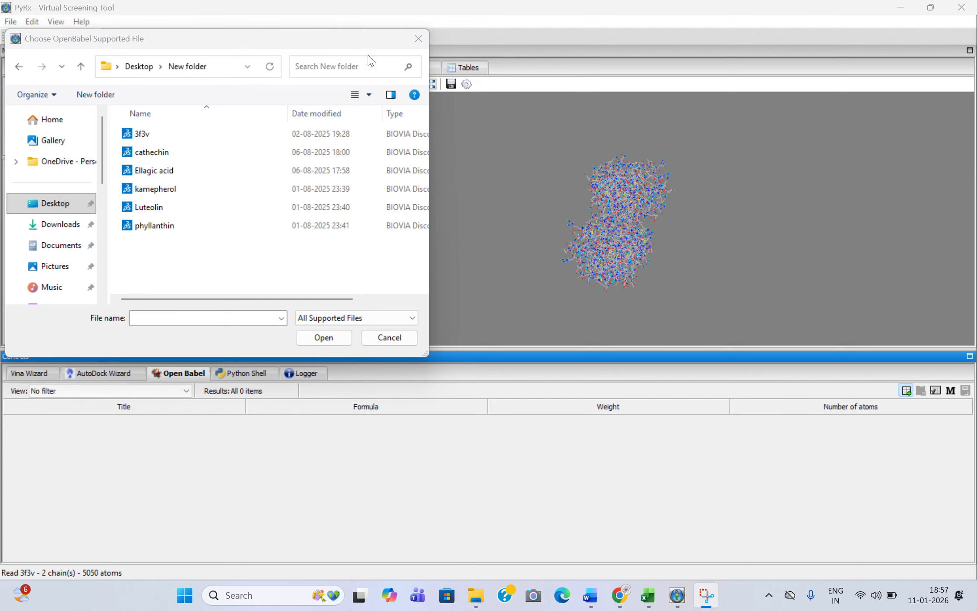
left_click(241, 154)
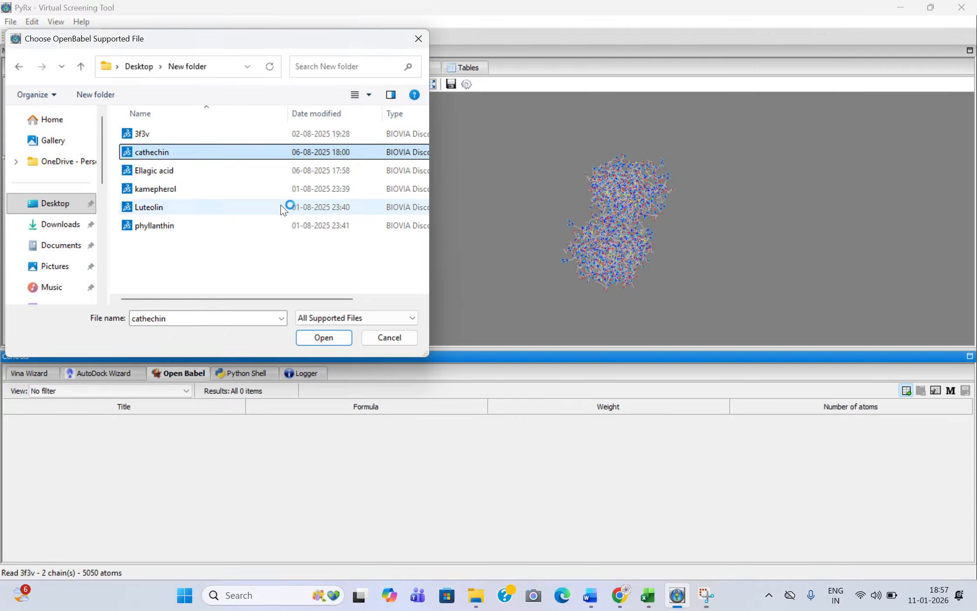
left_click(328, 337)
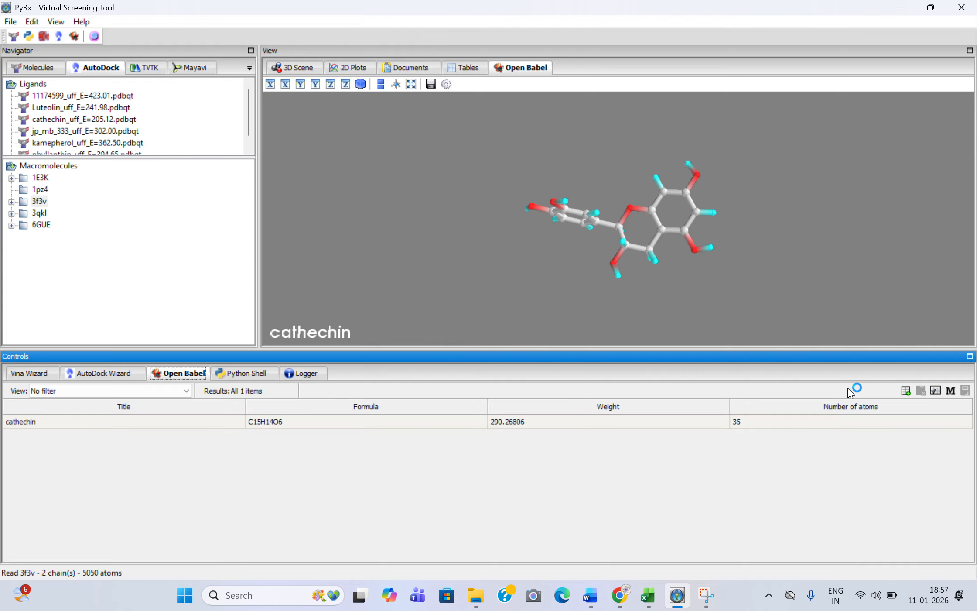
Step: Add the Ellagic acid, kamepherol and phyllanthin ligand files to the Open Babel list
left_click(906, 390)
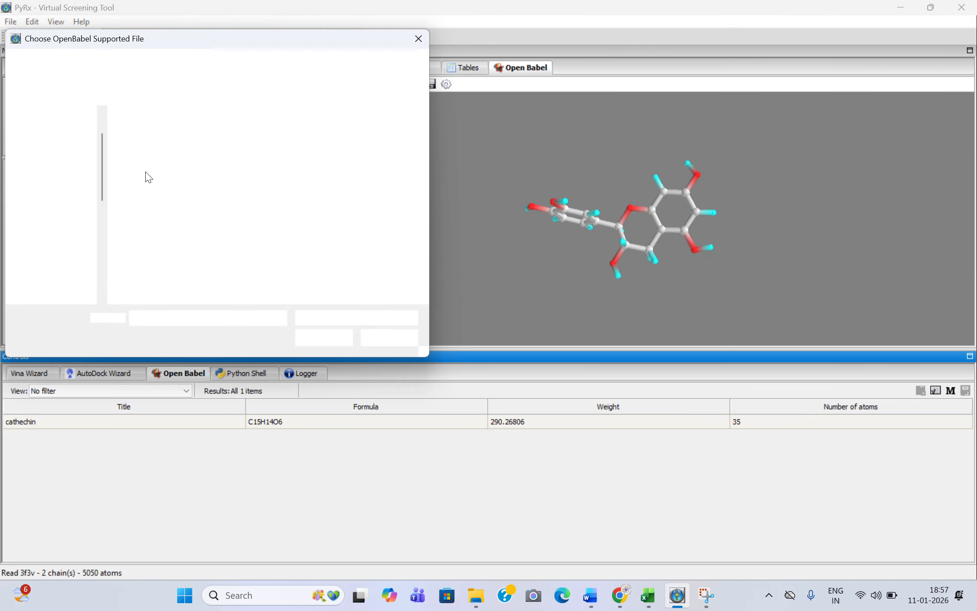
left_click(154, 170)
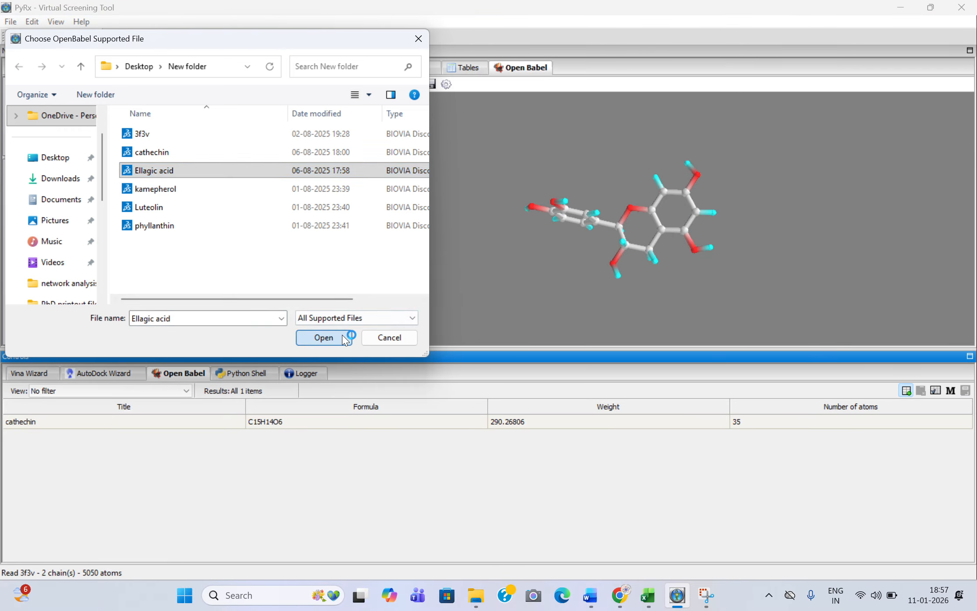
left_click(342, 335)
left_click(907, 390)
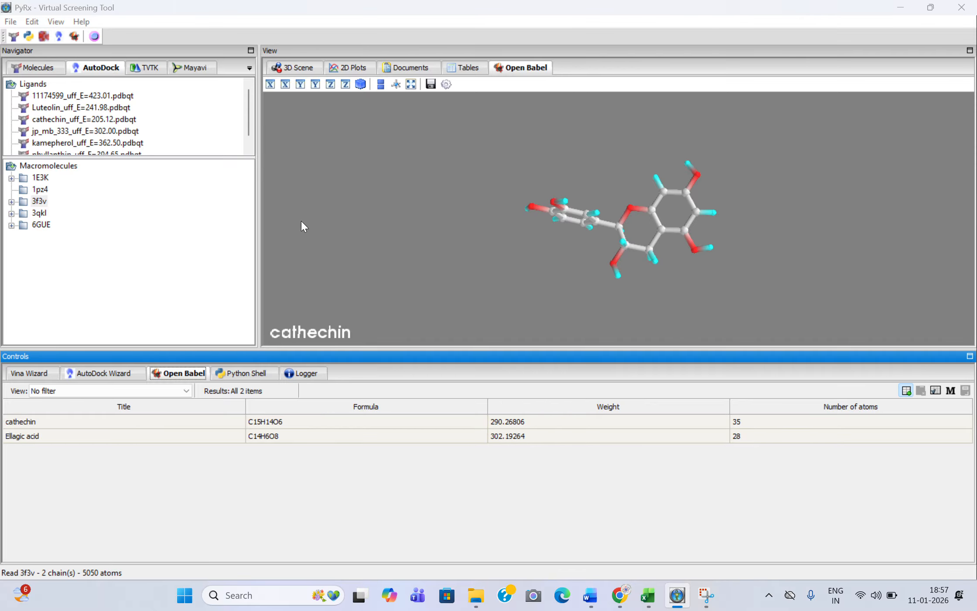
left_click(174, 190)
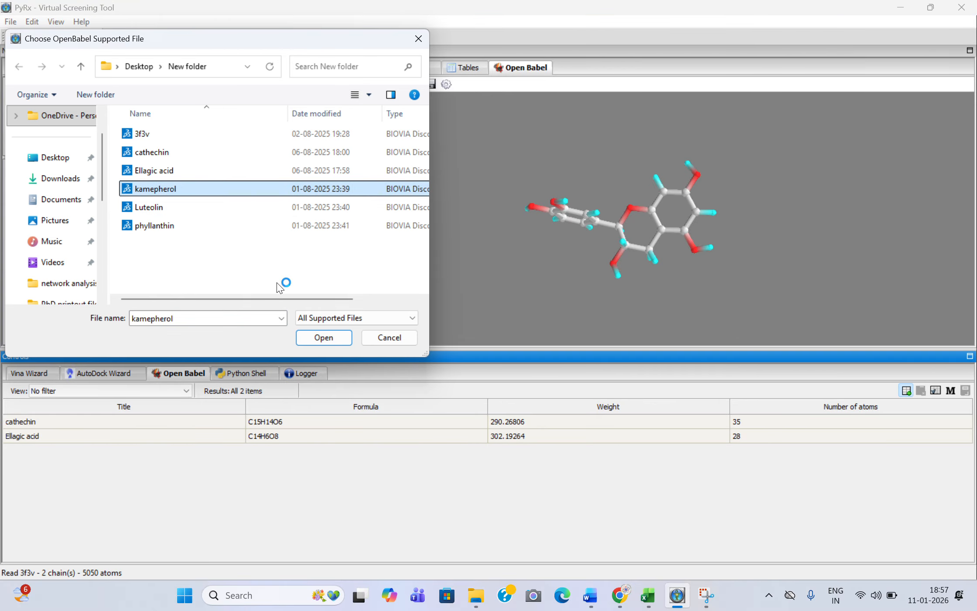
left_click(323, 338)
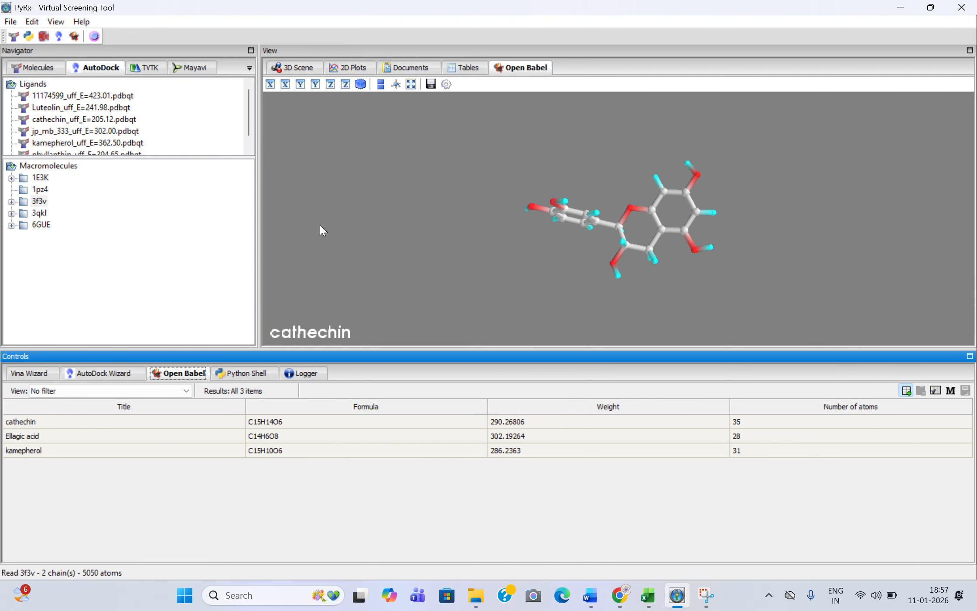
left_click(210, 225)
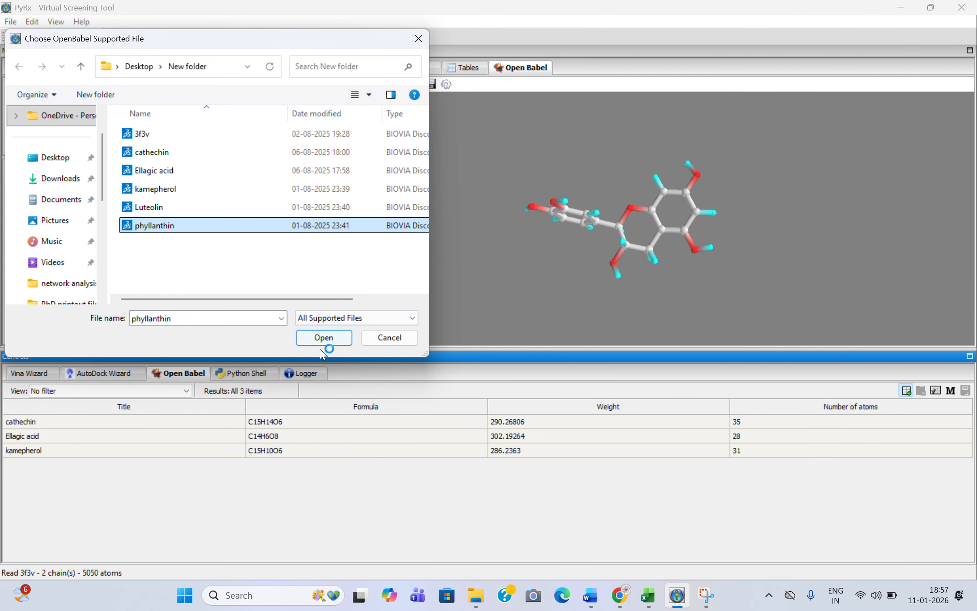
left_click(332, 341)
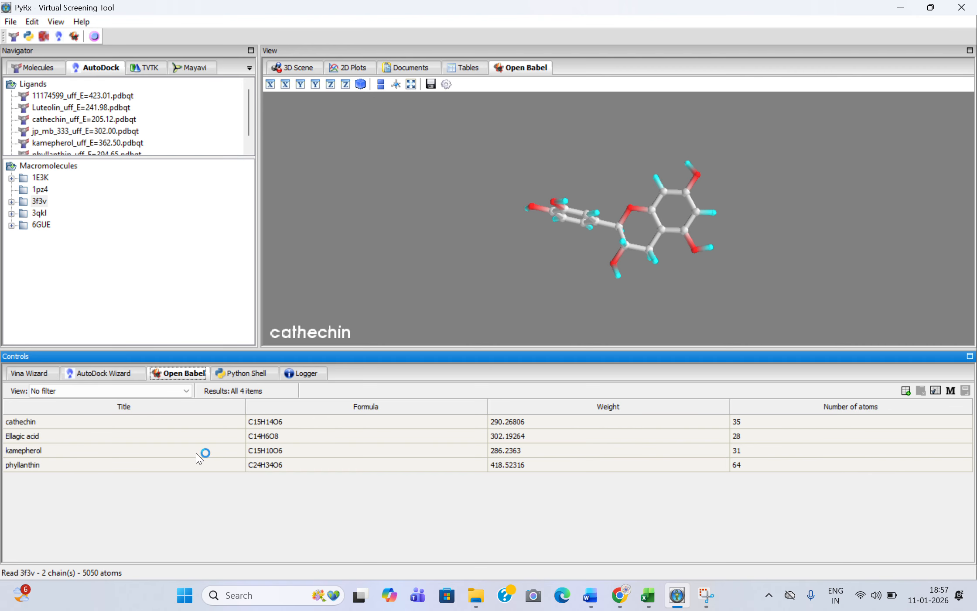
Step: Energy-minimize all imported ligands and convert them all to AutoDock Ligand (pdbqt) format
right_click(156, 420)
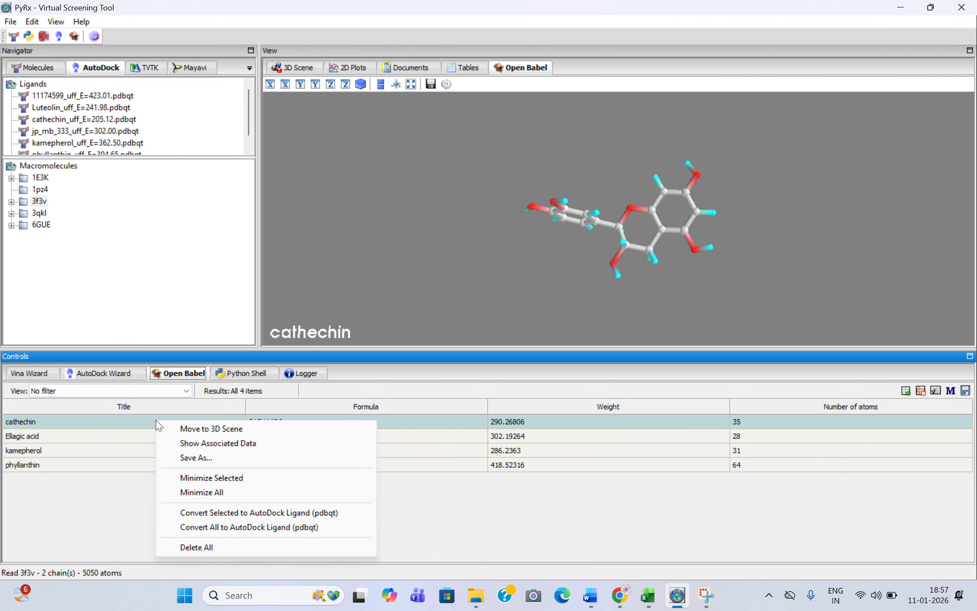
left_click(196, 491)
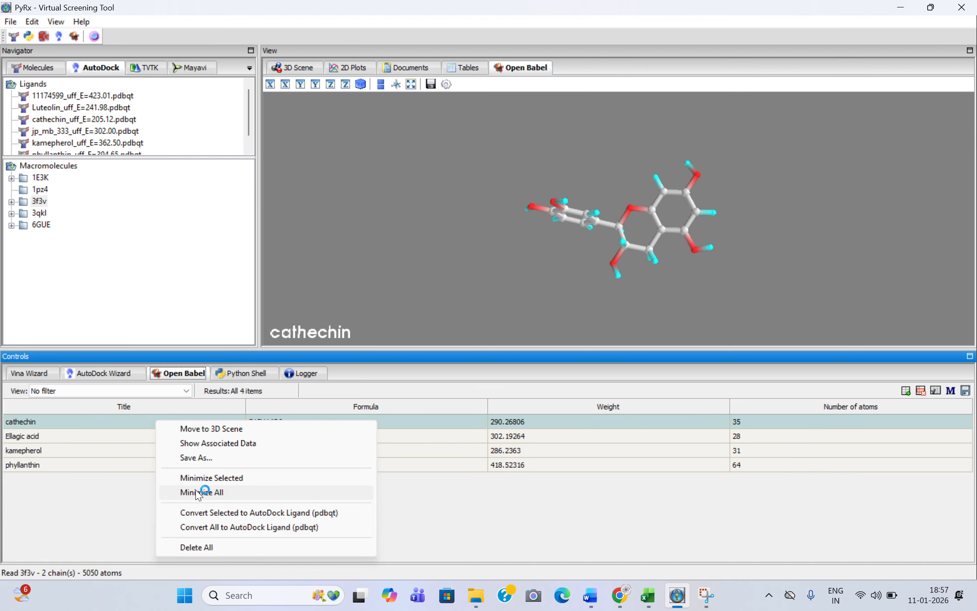
left_click(78, 445)
left_click(131, 422)
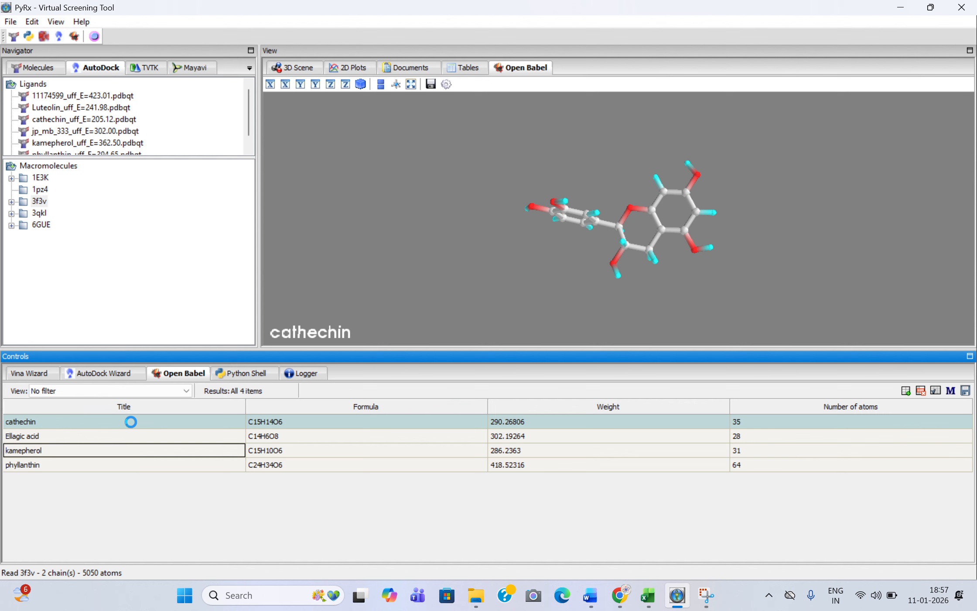
right_click(130, 421)
left_click(174, 493)
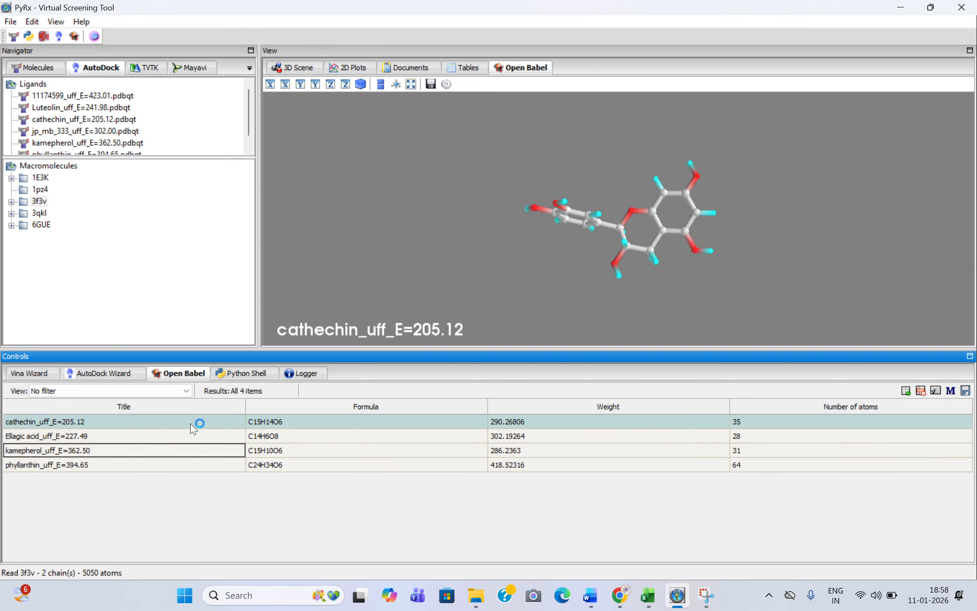
right_click(191, 424)
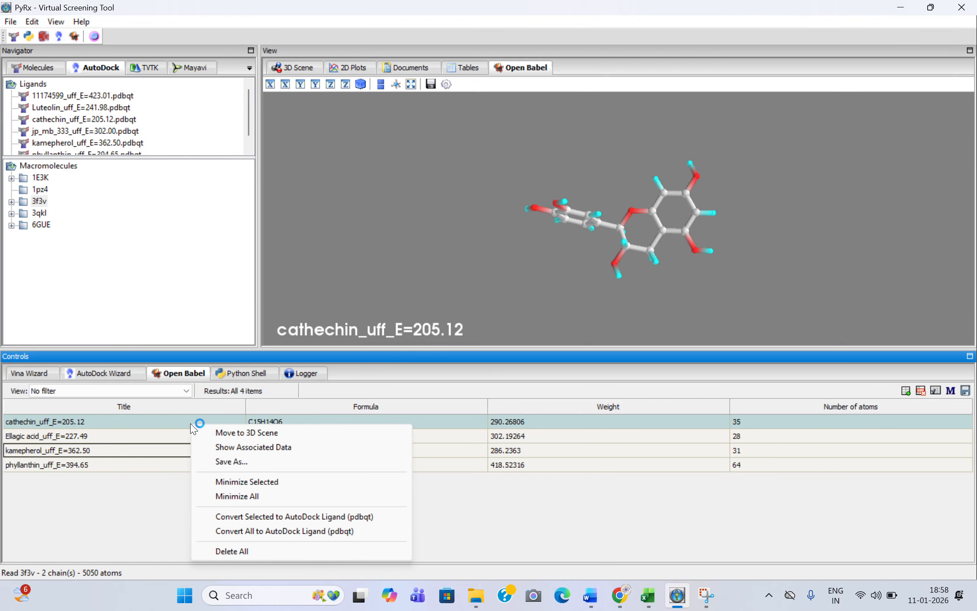
left_click(241, 531)
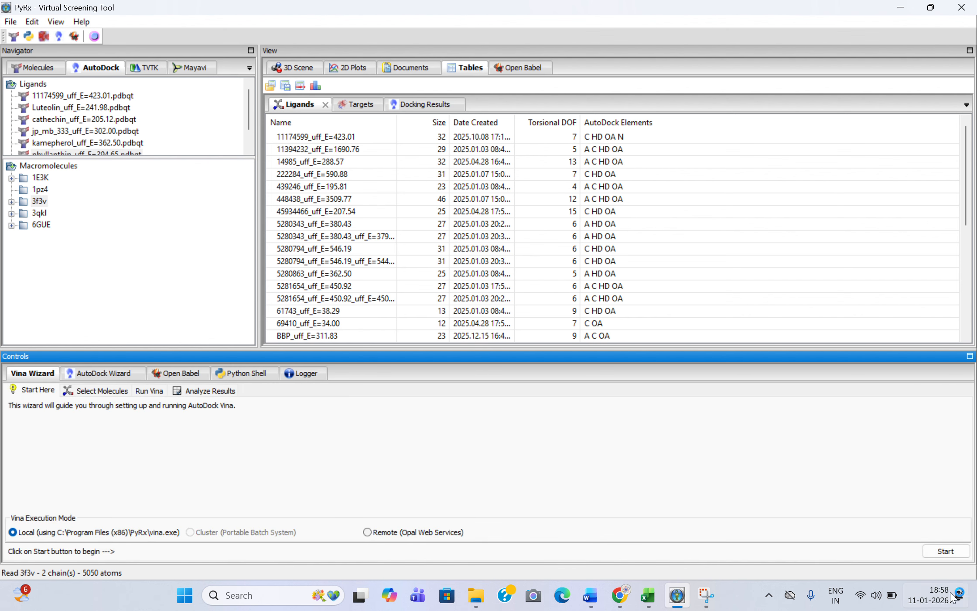
Step: Start a local Vina docking setup with the cathechin, kamepherol, phyllanthin and Ellagic acid ligands against the 3f3v macromolecule
left_click(955, 552)
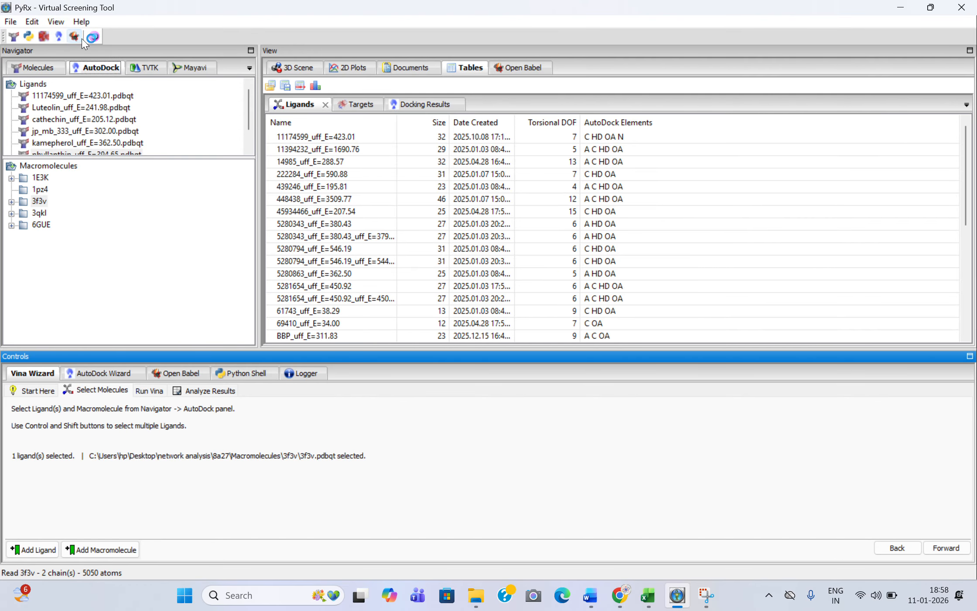
scroll(168, 127, "down", 1)
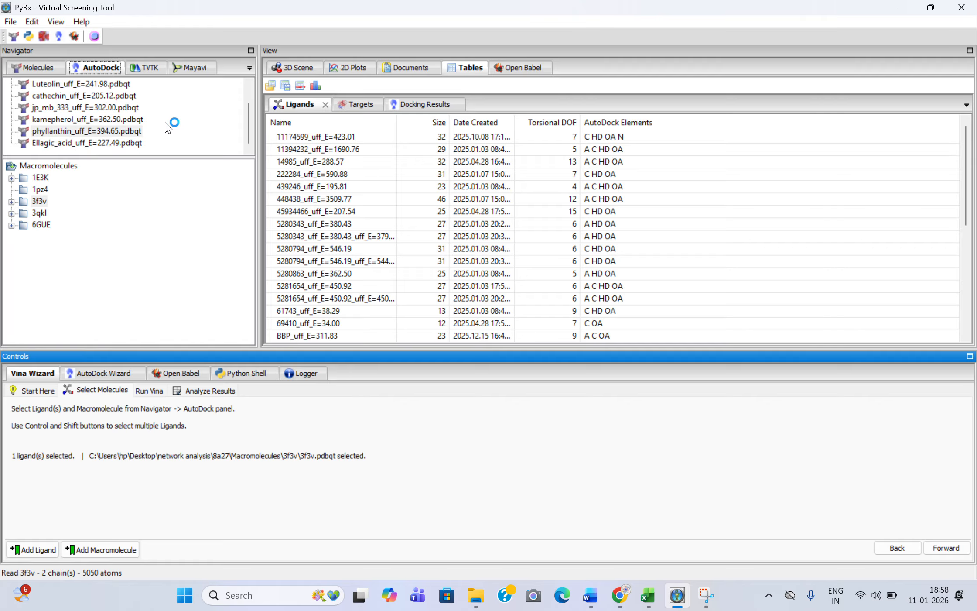
left_click(125, 144)
left_click(118, 130, "ctrl")
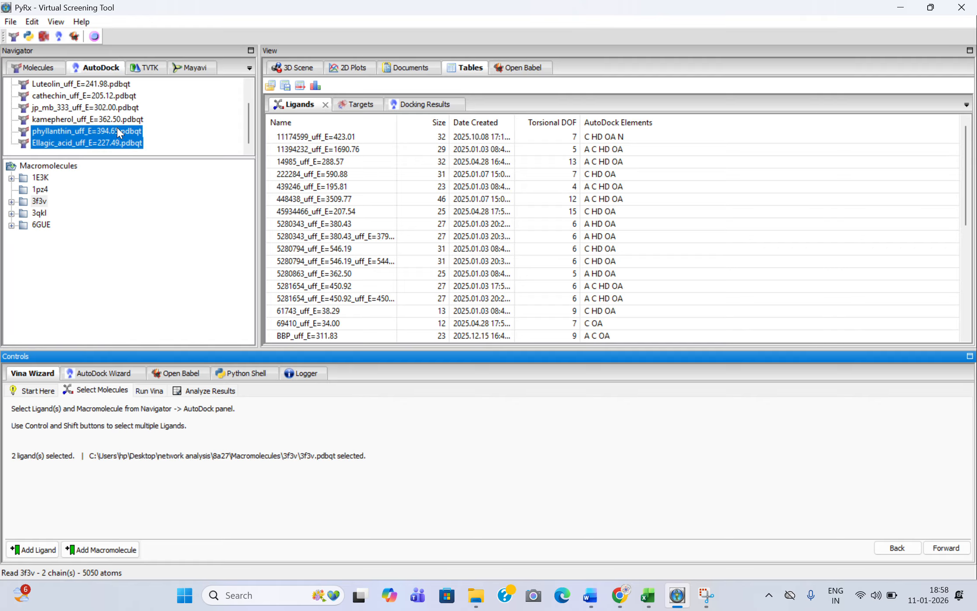
left_click(114, 117, "ctrl")
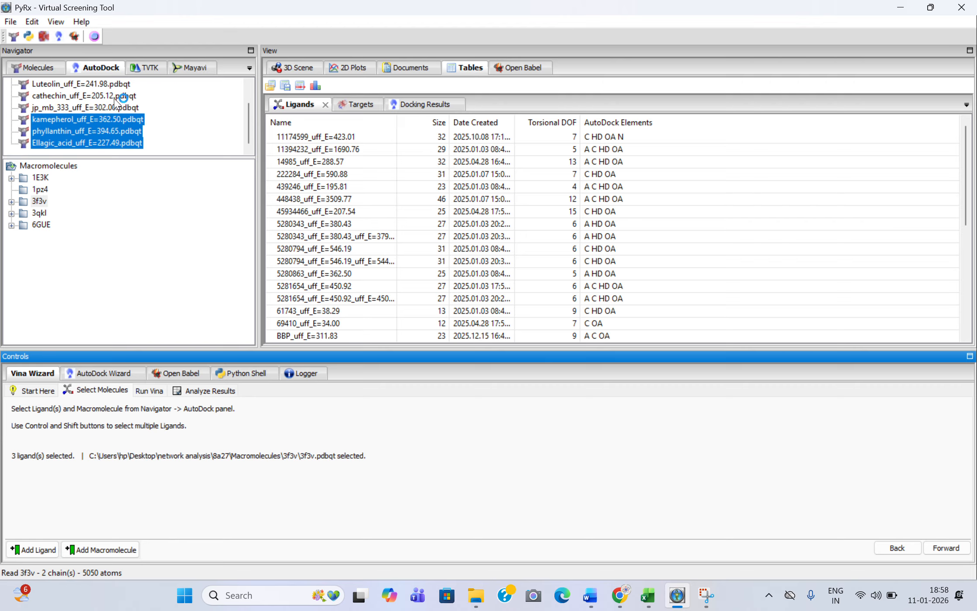
left_click(113, 96, "ctrl")
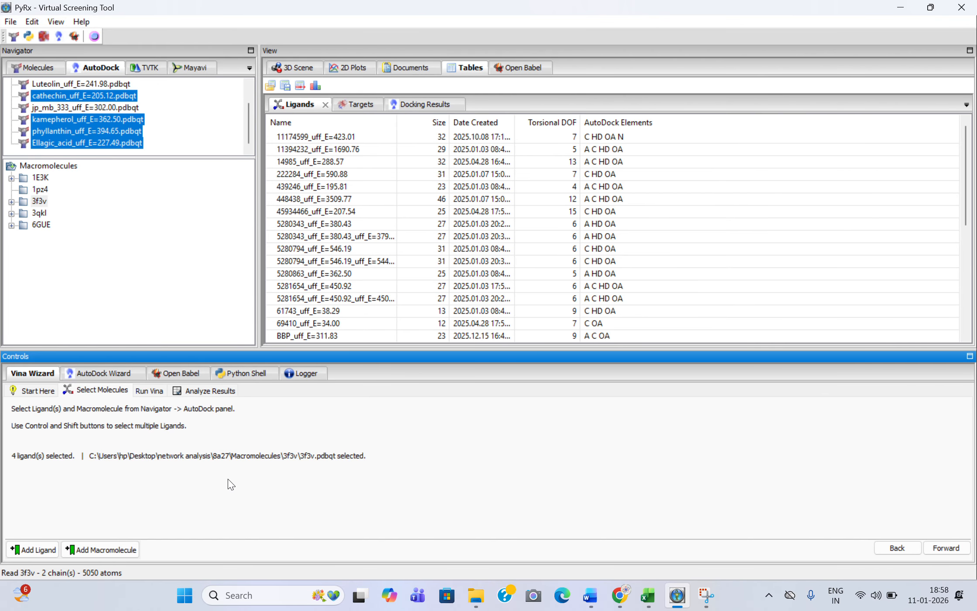
left_click(952, 549)
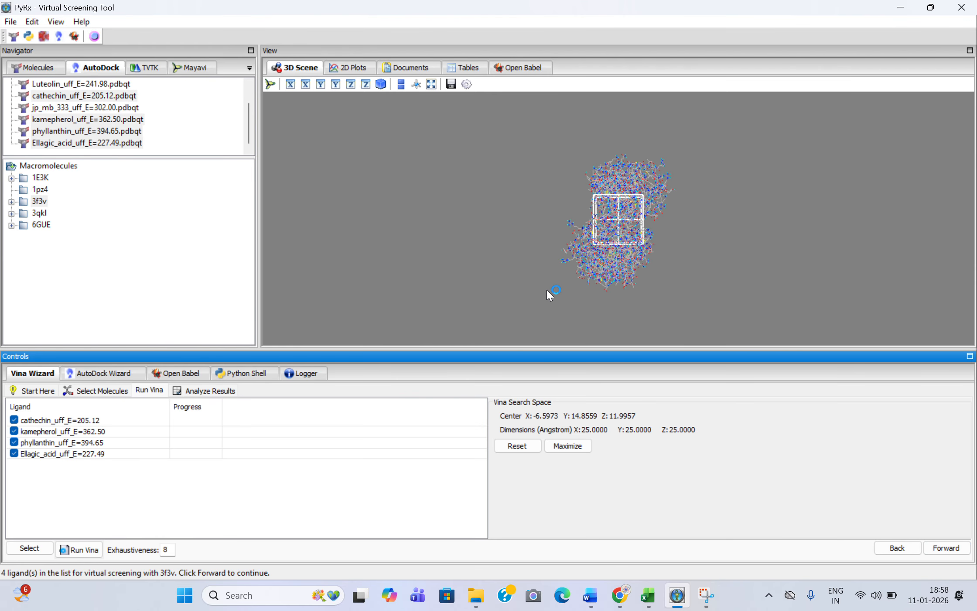
Step: Enlarge the Vina search box to about 43 x 68 x 65 angstroms around the whole 3f3v protein and run the docking
left_click_drag(547, 291, 639, 289)
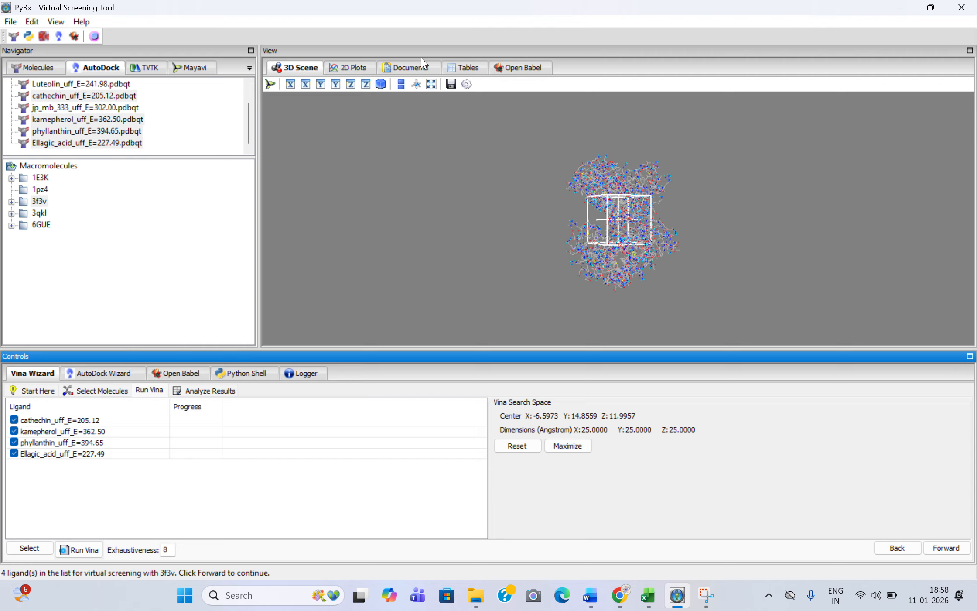
left_click_drag(560, 251, 695, 223)
left_click_drag(647, 255, 643, 289)
left_click_drag(637, 193, 635, 155)
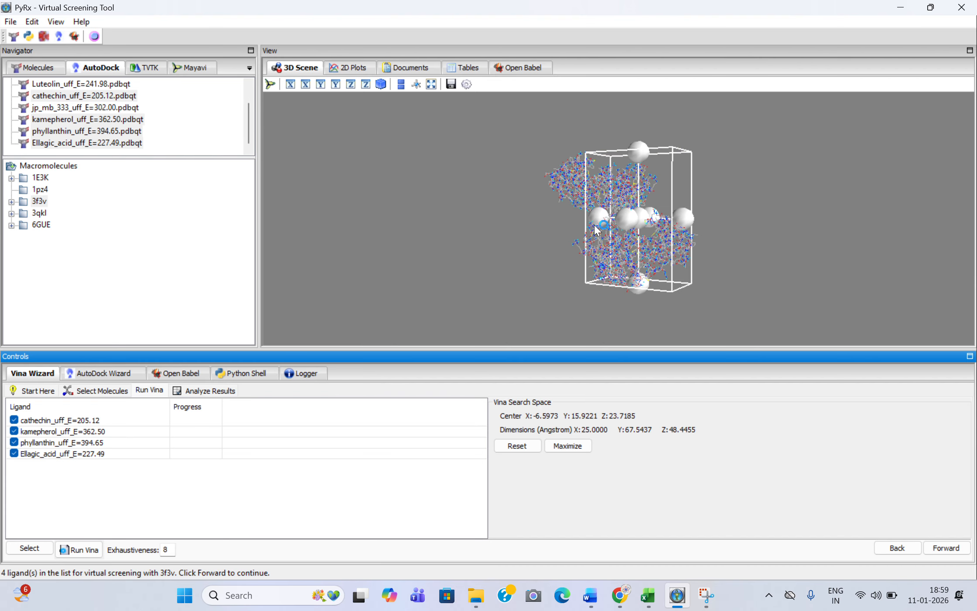
left_click_drag(599, 217, 565, 215)
left_click_drag(792, 262, 646, 282)
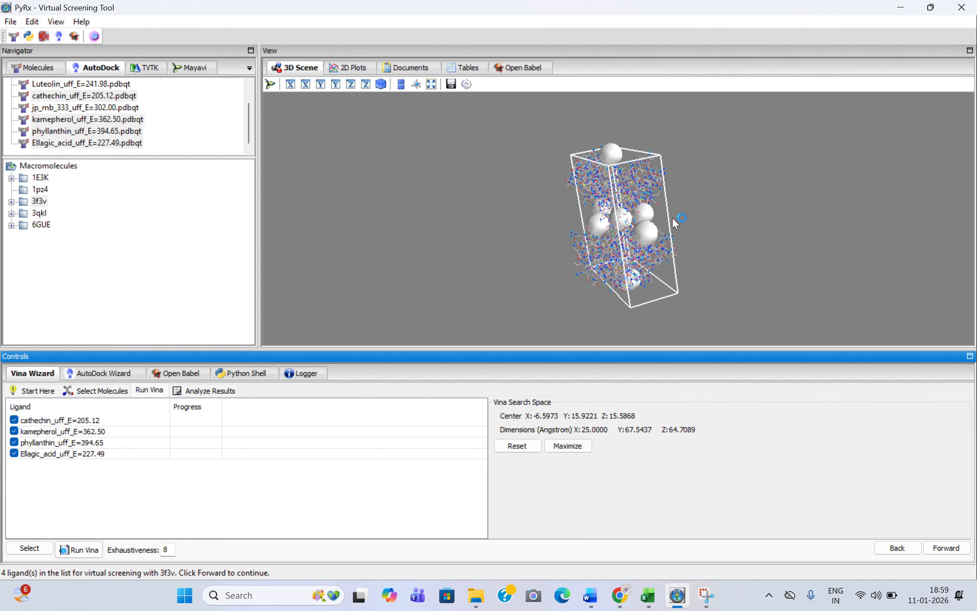
left_click_drag(650, 213, 654, 211)
left_click_drag(596, 228, 577, 230)
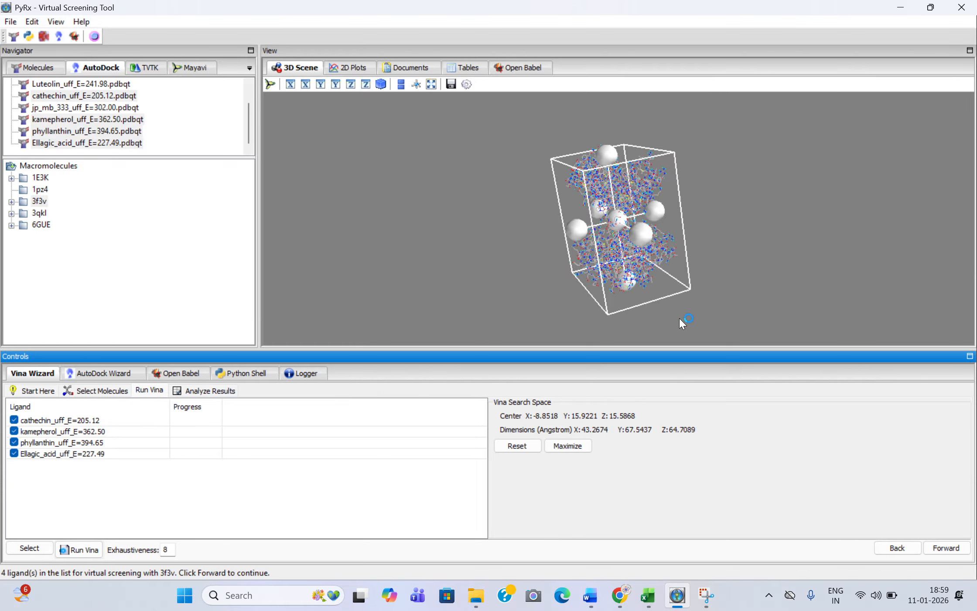
left_click(949, 549)
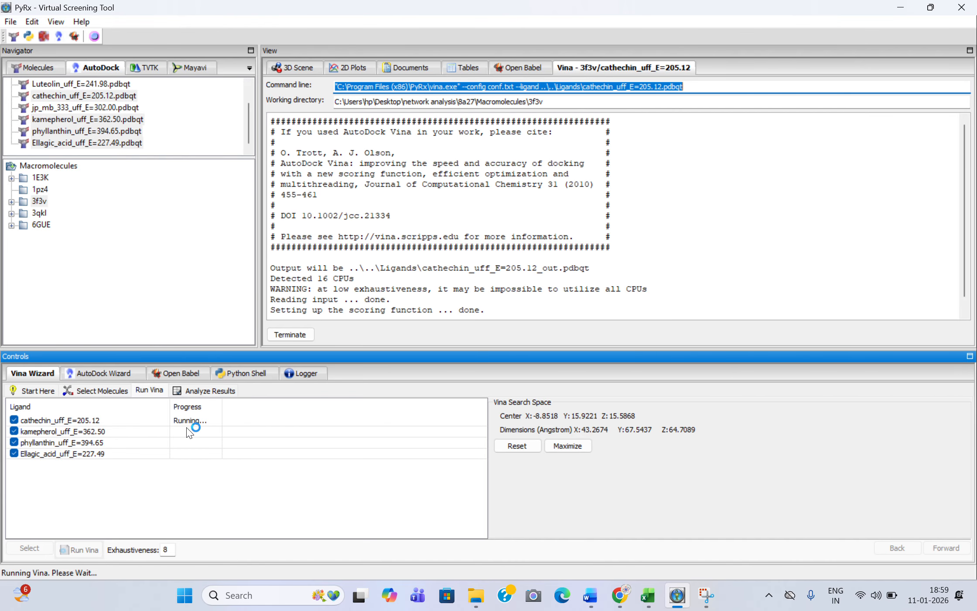
Step: Export the docking results table as a CSV file named docking in the desktop's Docking folder
left_click(420, 31)
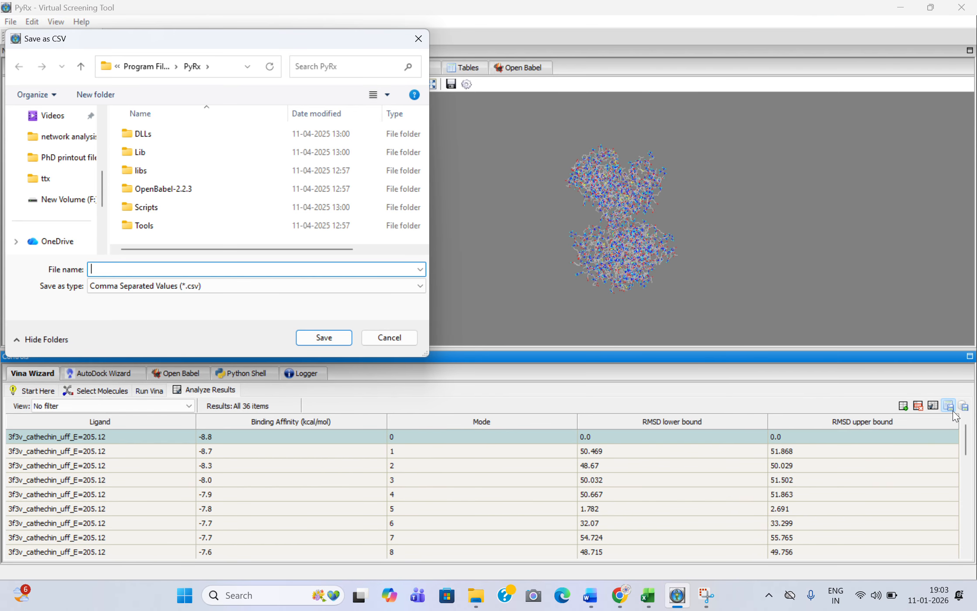
scroll(55, 177, "up", 3)
left_click(55, 202)
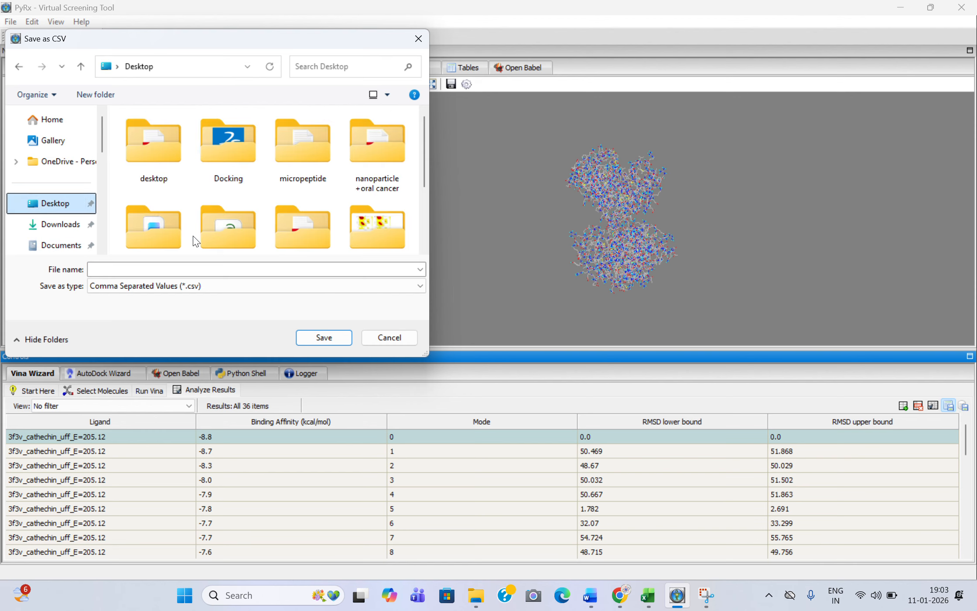
scroll(196, 220, "down", 1)
left_click(203, 209)
left_click(166, 265)
type("do")
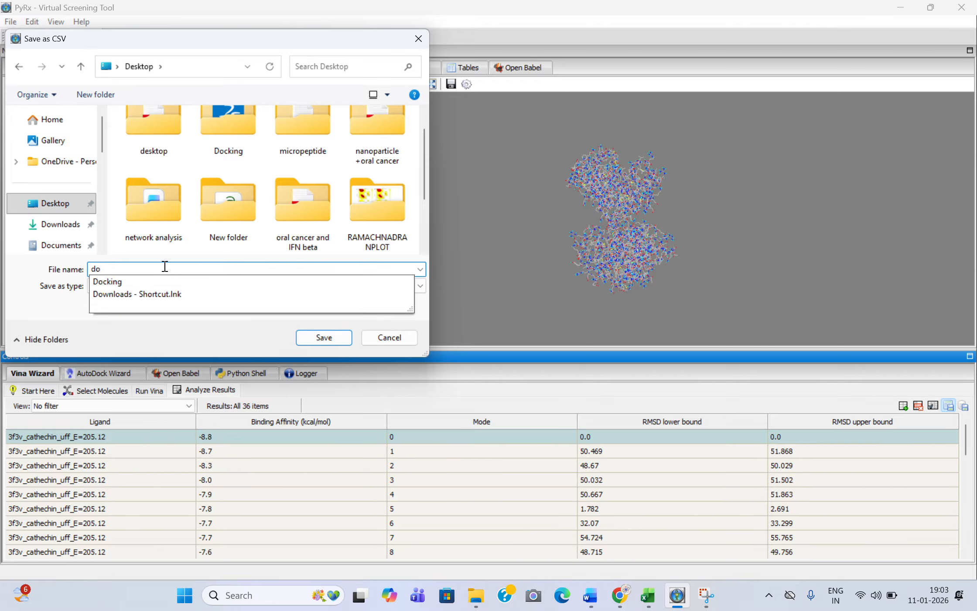
type("c")
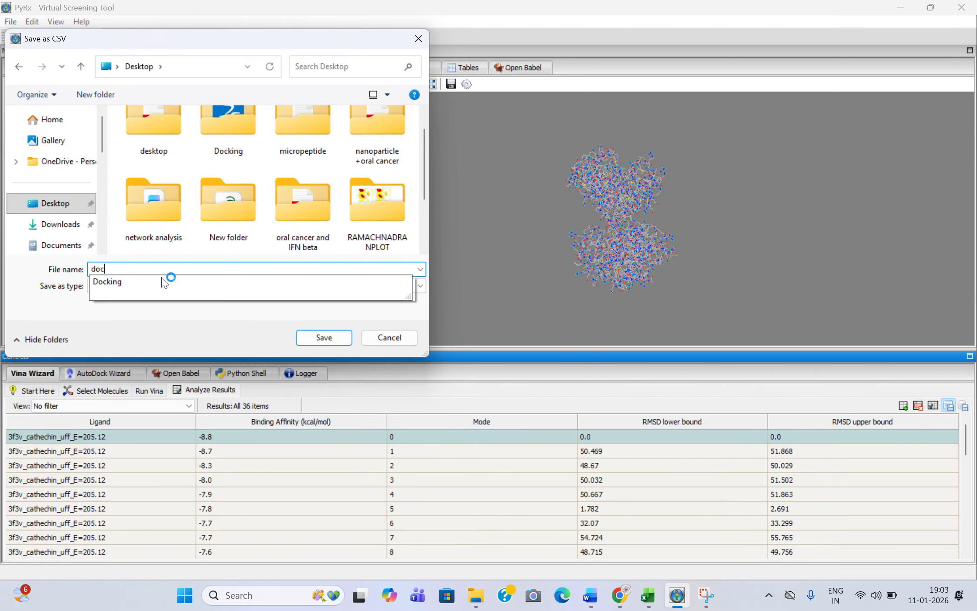
type("king")
left_click(323, 338)
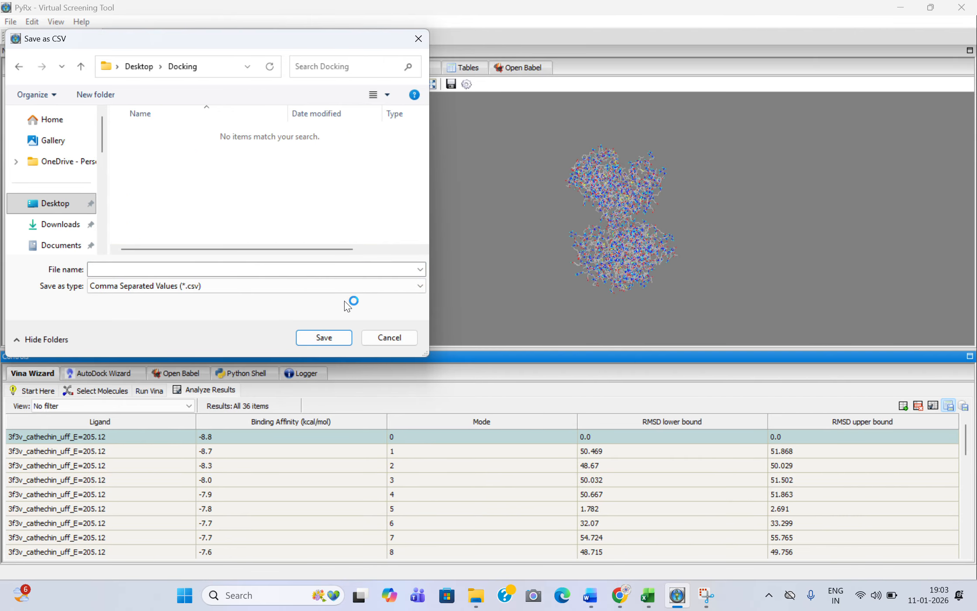
left_click(238, 272)
type("docking")
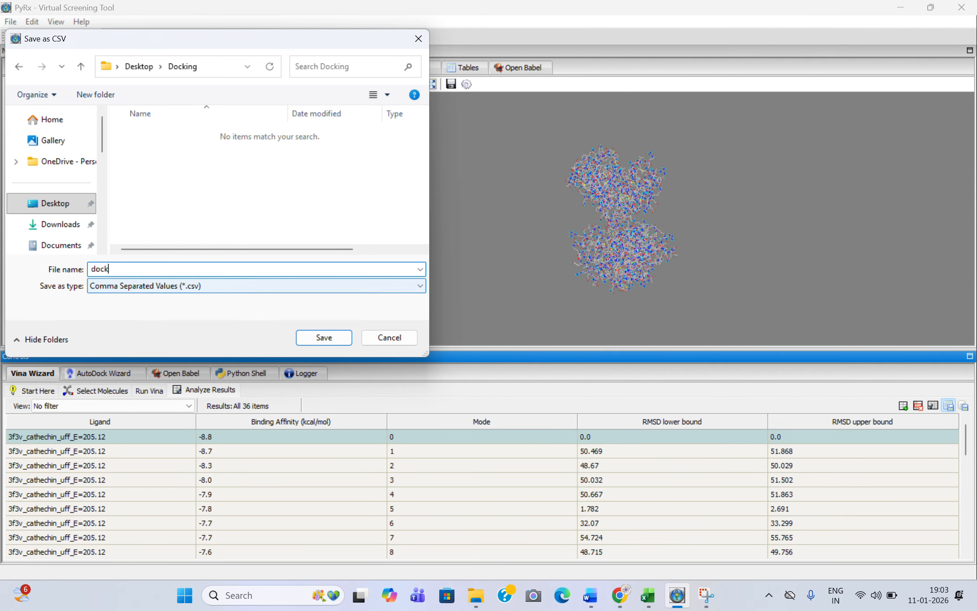
left_click(319, 335)
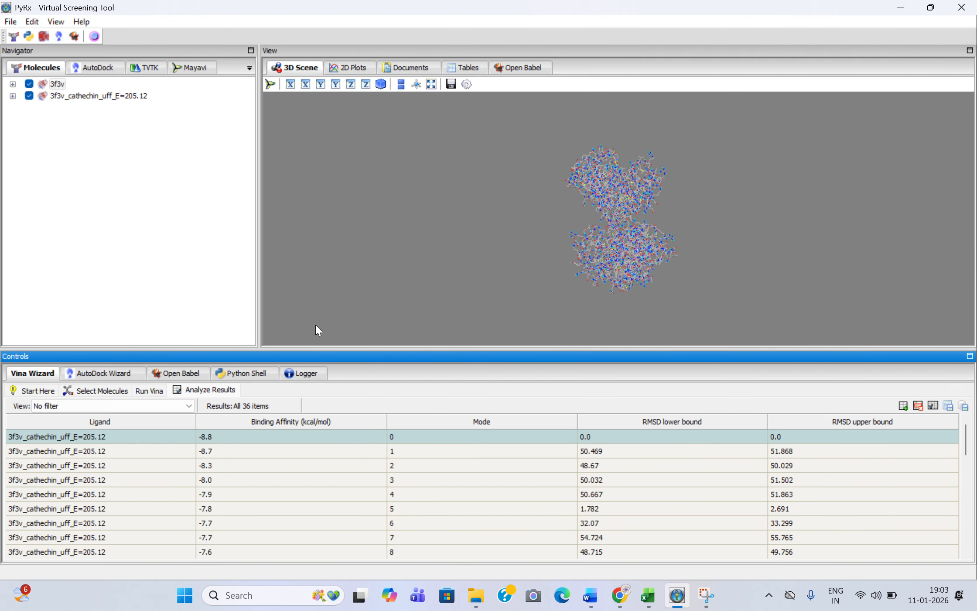
Step: Open the docking CSV file from New folder in Excel and widen the Binding Affinity column to review the scores
mouse_move(492, 592)
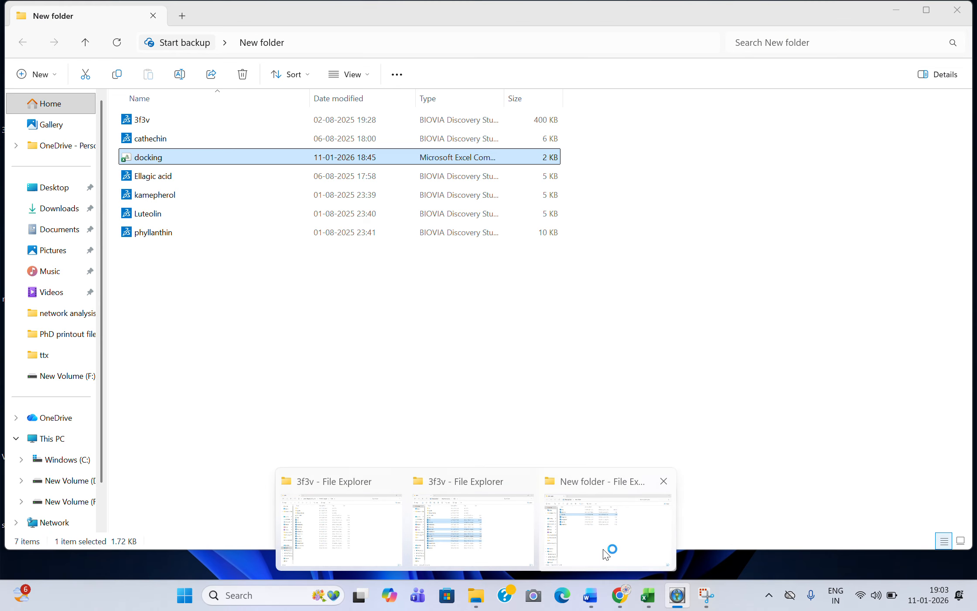
left_click(610, 549)
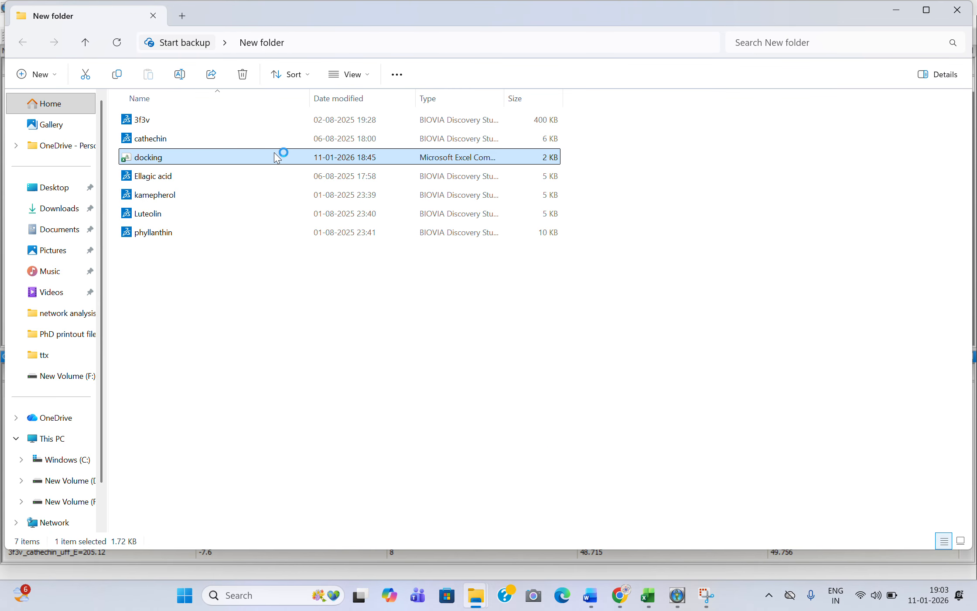
double_click(402, 163)
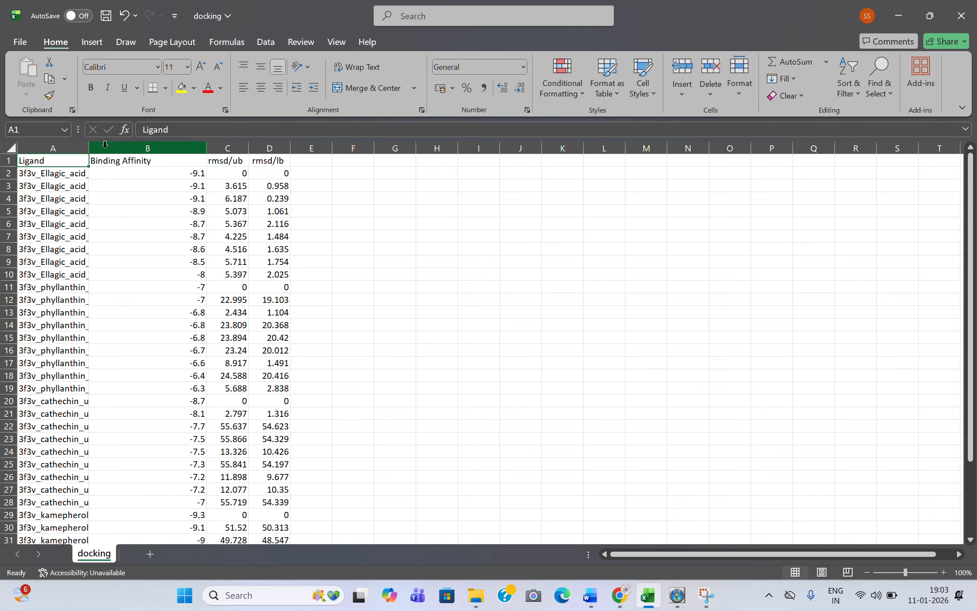
left_click_drag(211, 148, 254, 150)
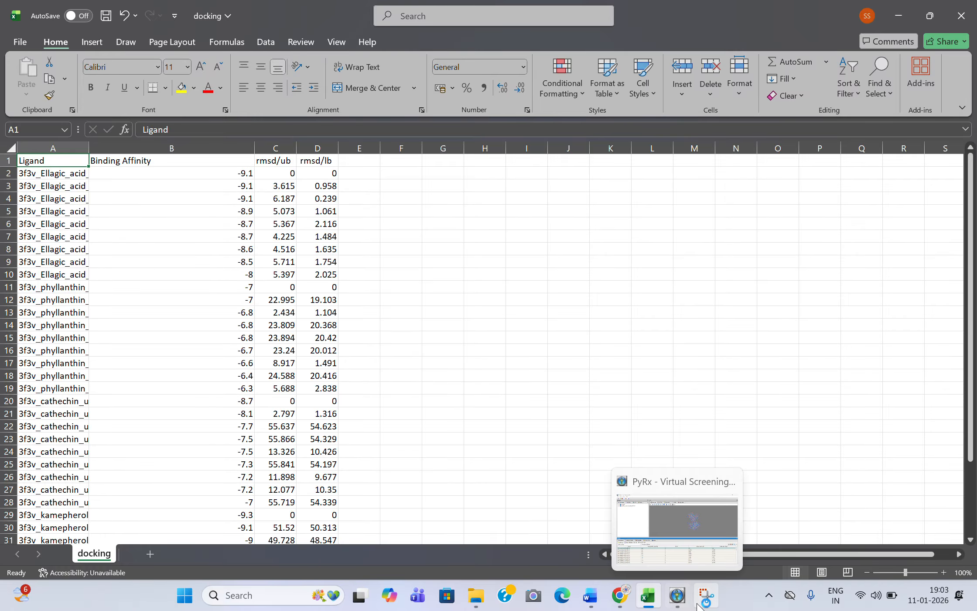
Step: Switch to PyRx, load the Ellagic acid ligand into the scene, and expand the docked cathechin's atom list
mouse_move(633, 597)
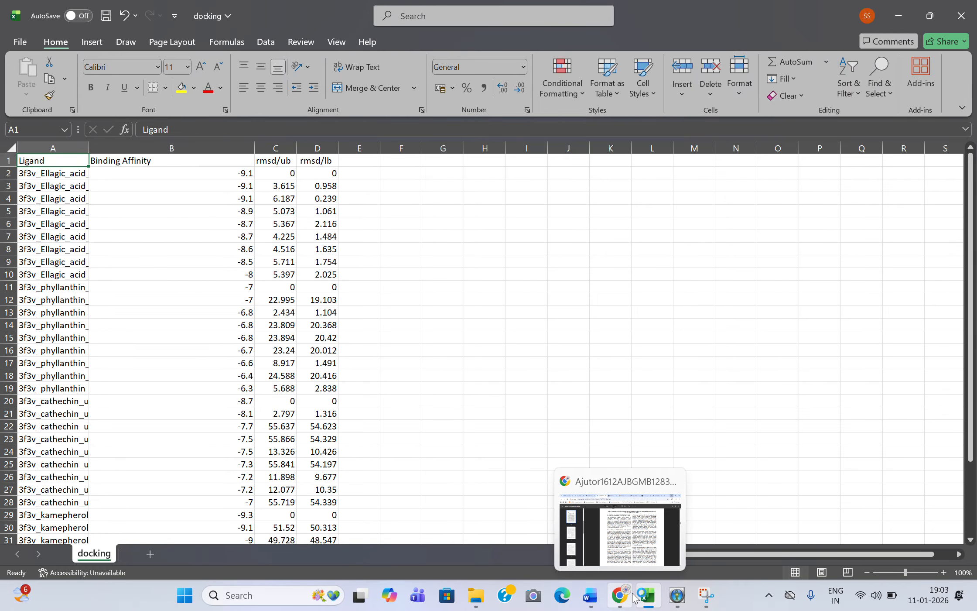
left_click(677, 595)
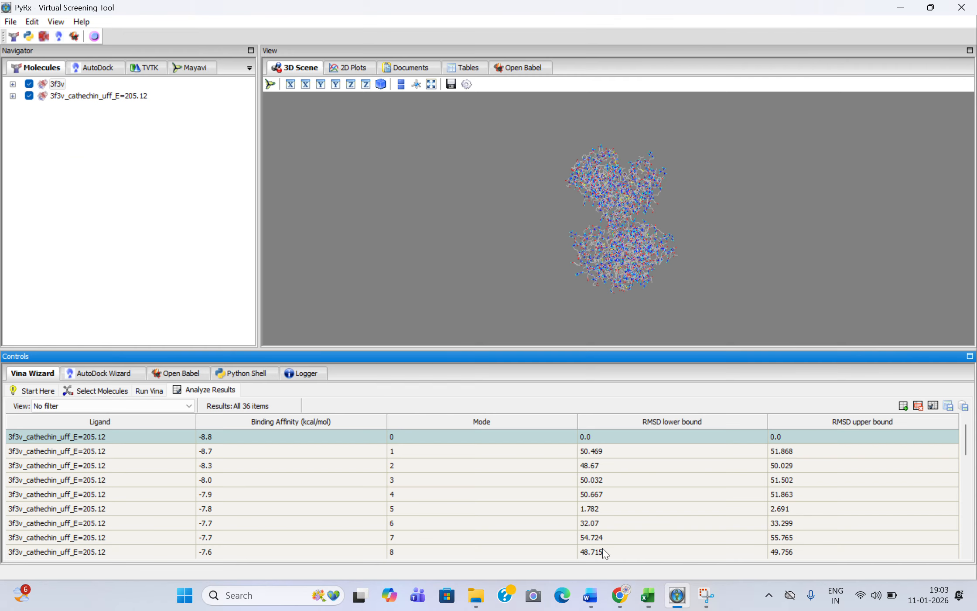
left_click(88, 73)
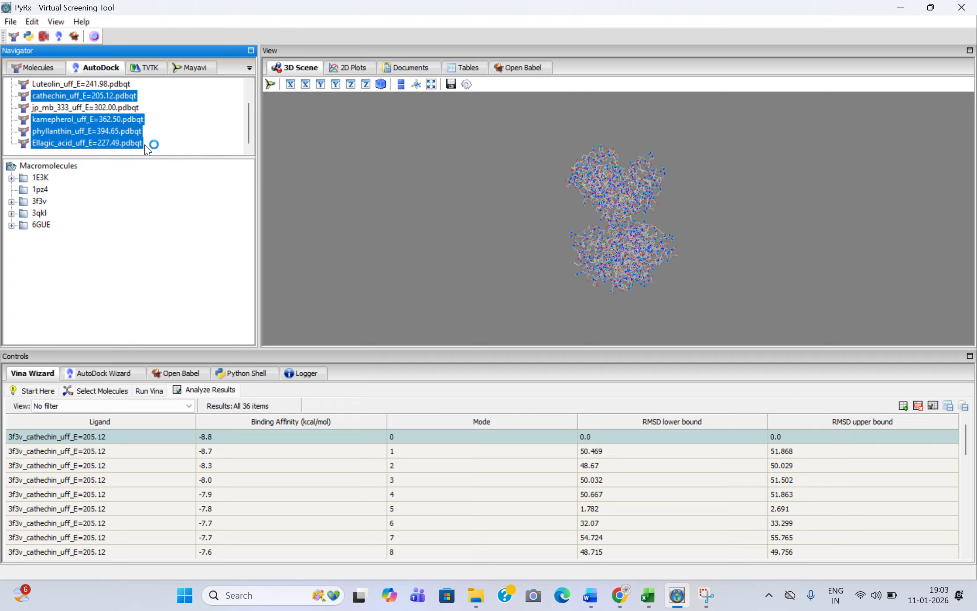
left_click(130, 142)
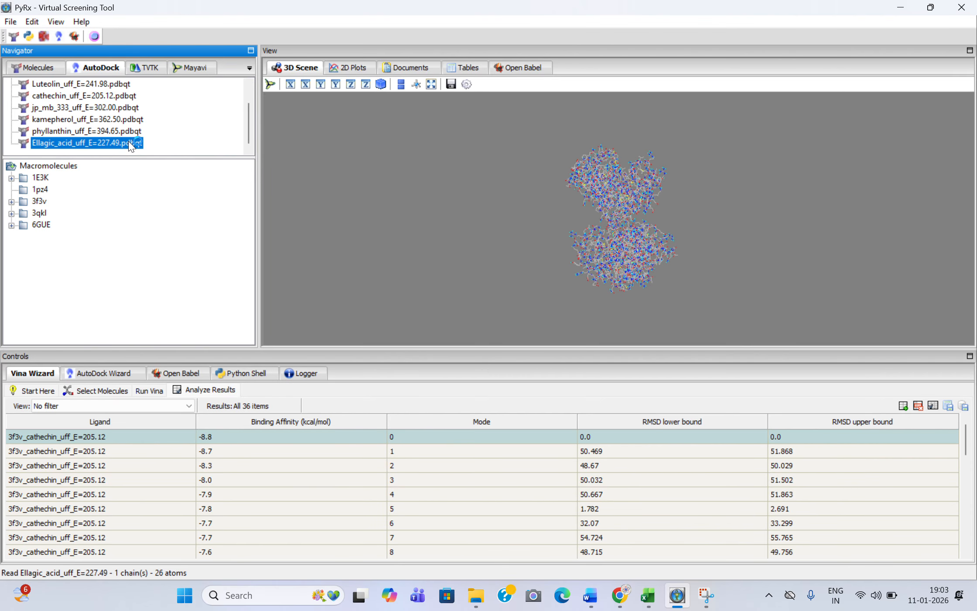
left_click(53, 69)
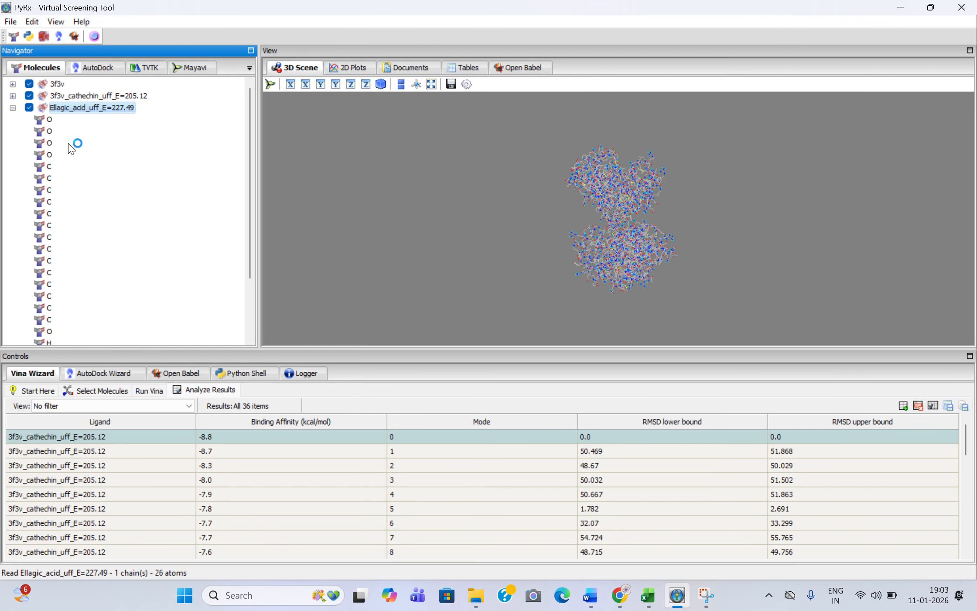
double_click(106, 96)
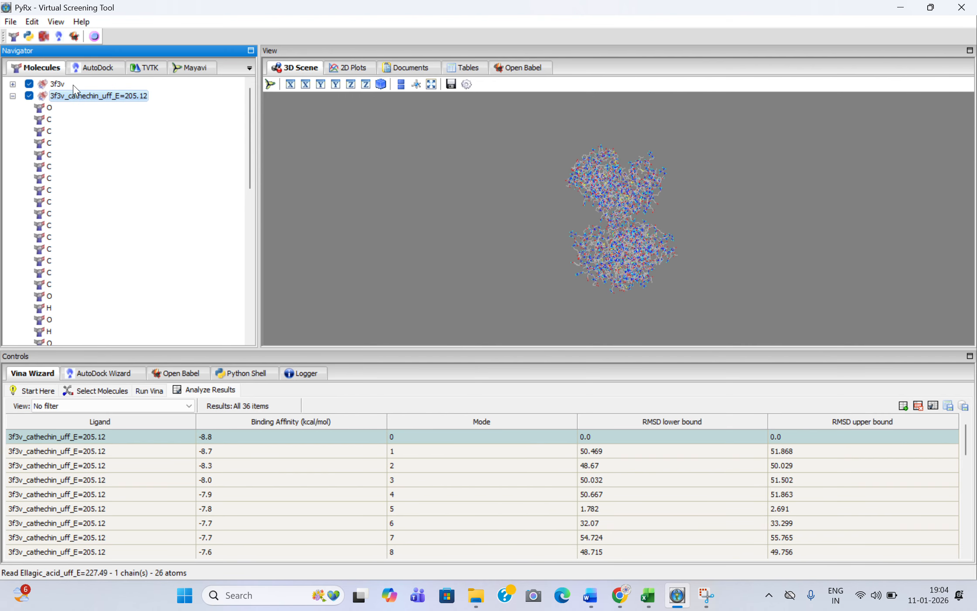
Step: Load the phyllanthin ligand into the scene and collapse the docked cathechin's atom list
left_click(87, 70)
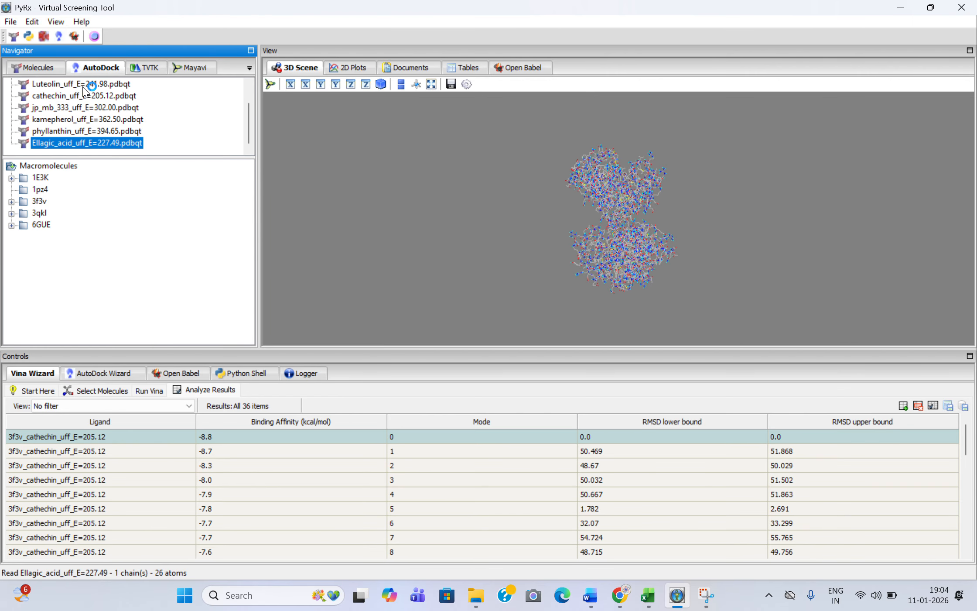
double_click(95, 131)
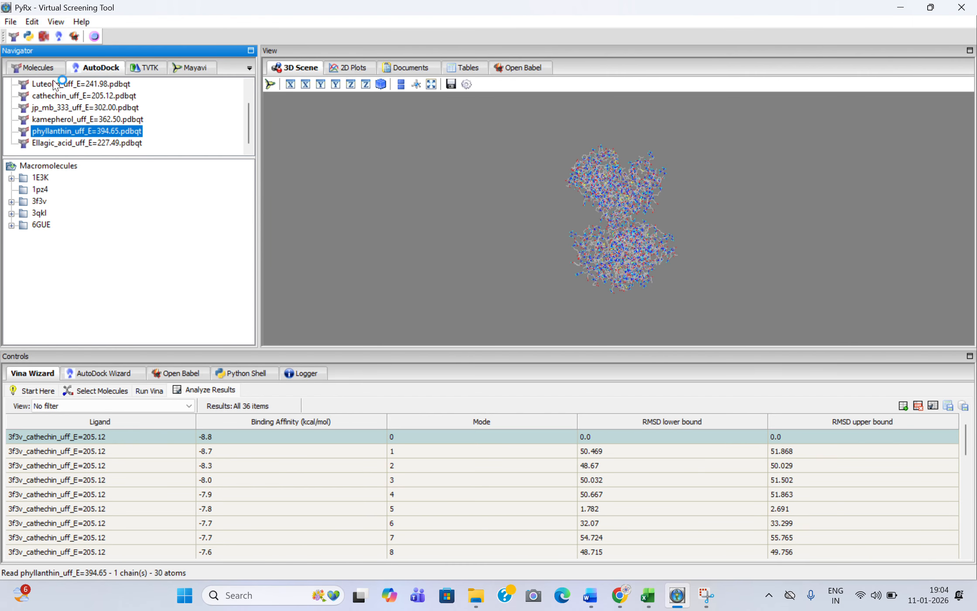
left_click(50, 68)
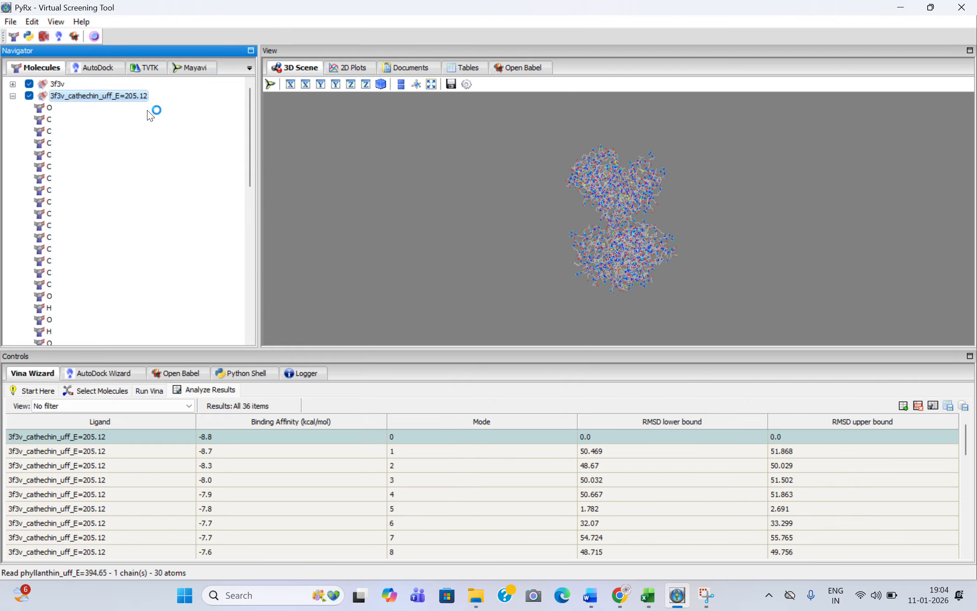
left_click(13, 96)
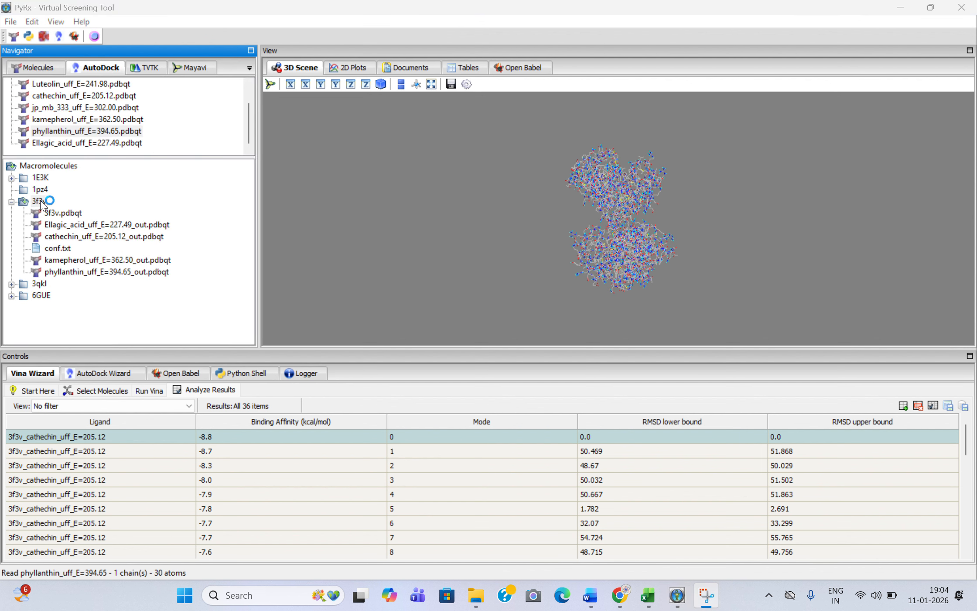
Step: Load the docked phyllanthin output poses from the 3f3v macromolecule folder and show them in the molecule list
double_click(40, 200)
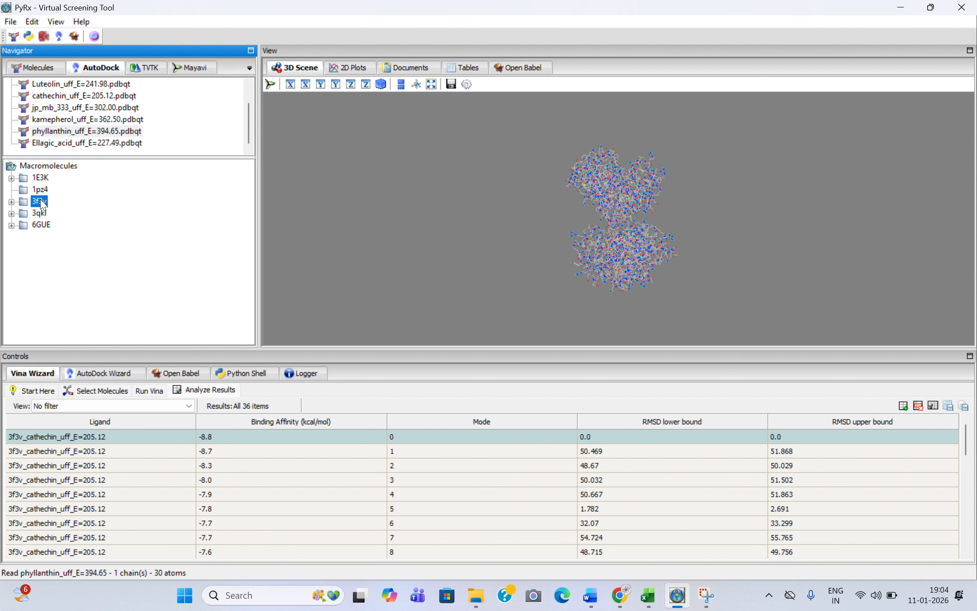
double_click(40, 200)
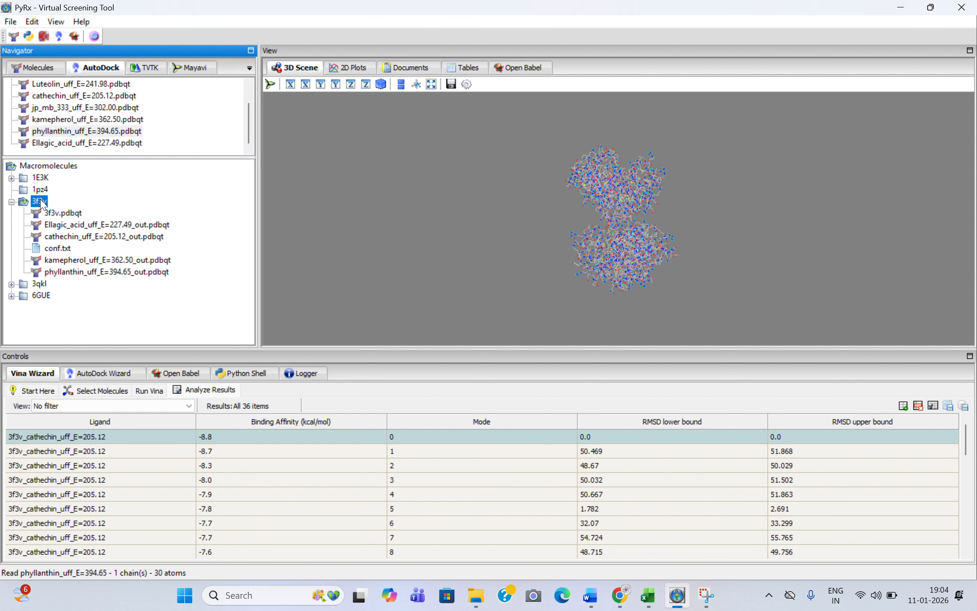
double_click(71, 272)
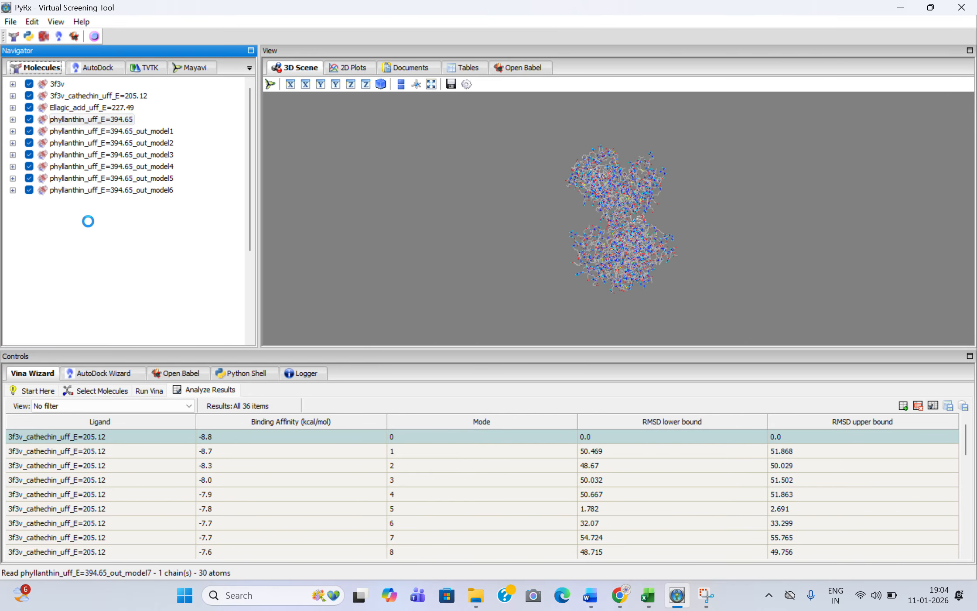
left_click(34, 67)
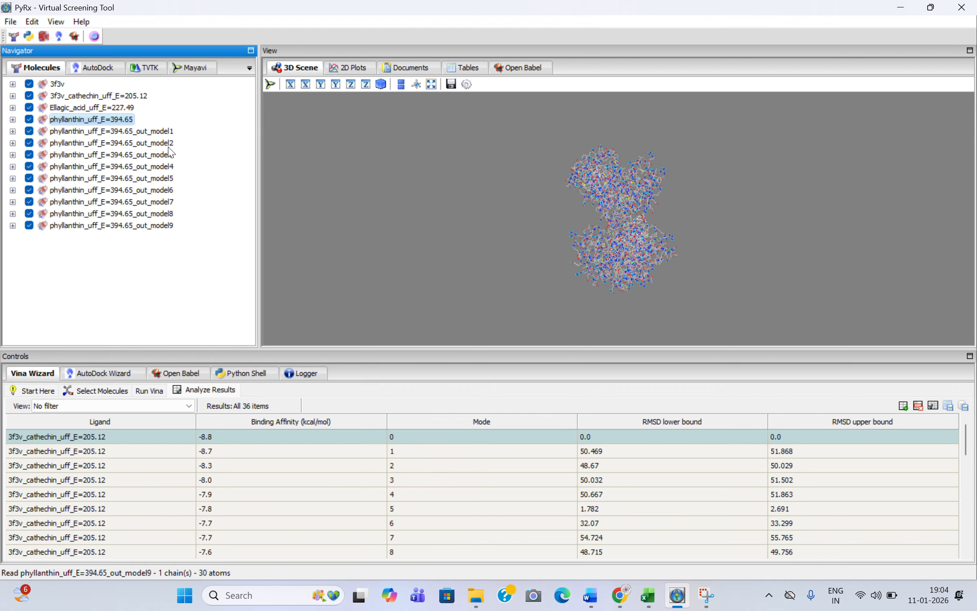
Step: Save the phyllanthin out_model1 pose as a PDB file named docking output in the desktop's New folder
right_click(161, 133)
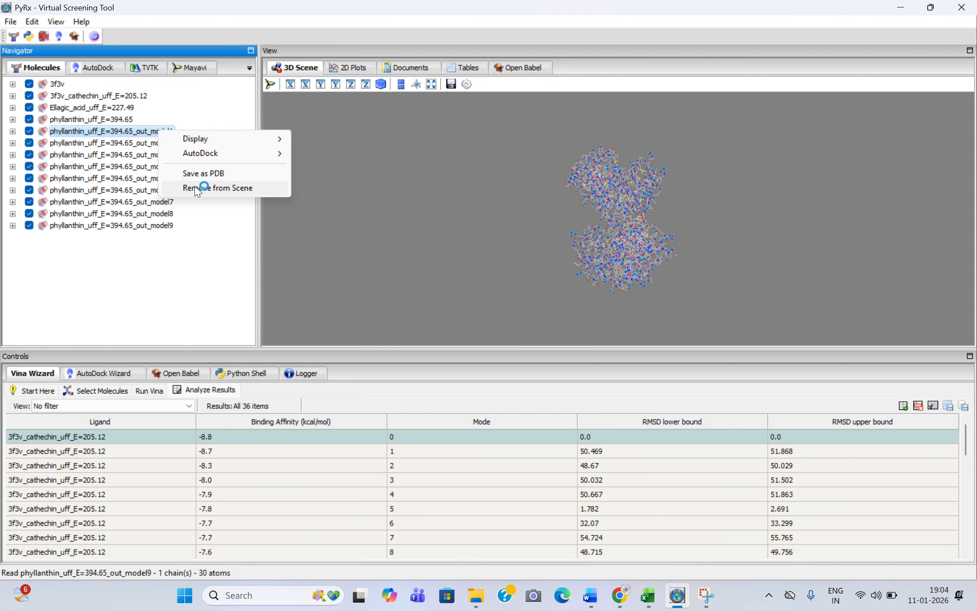
left_click(204, 178)
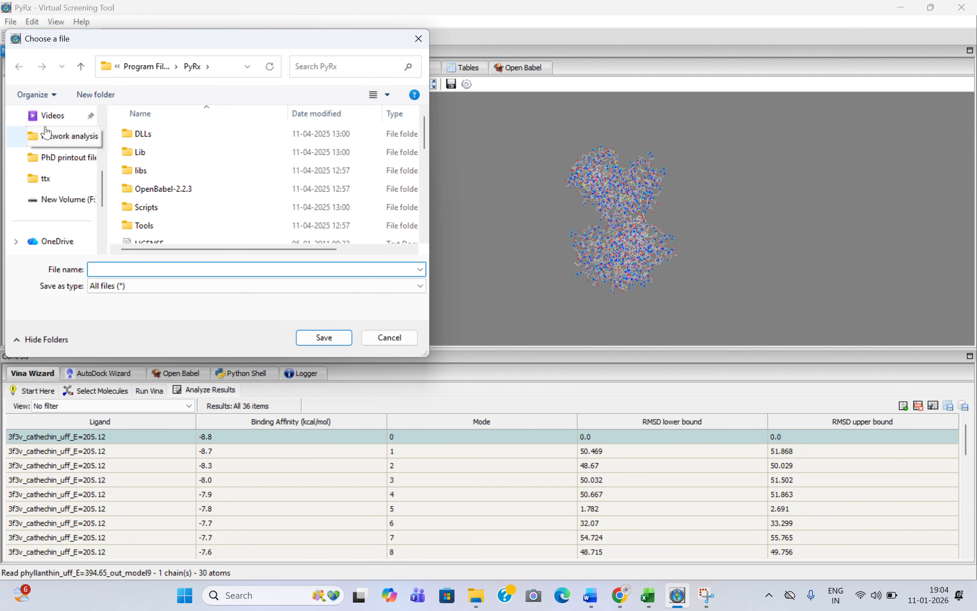
scroll(48, 131, "up", 3)
left_click(65, 205)
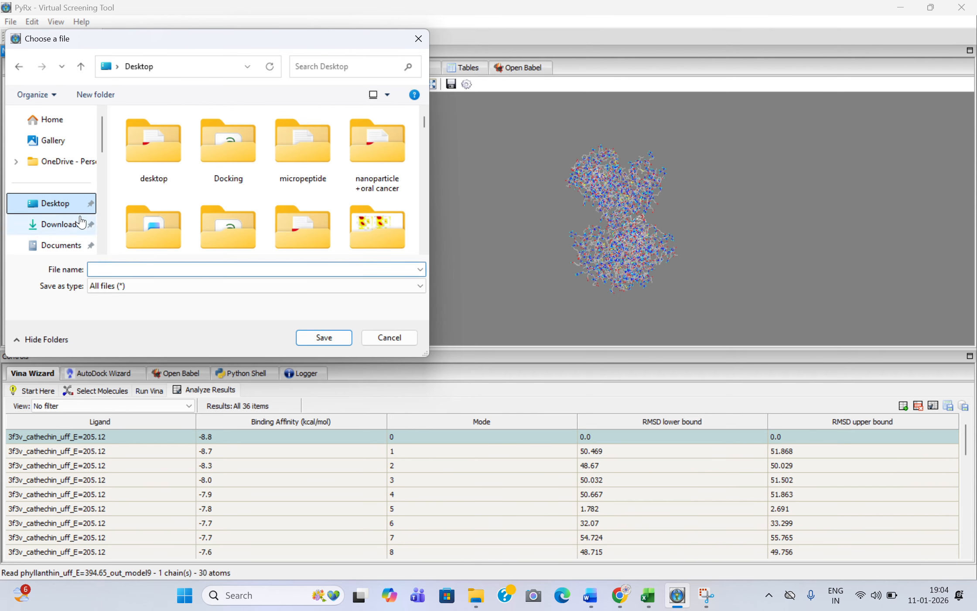
double_click(209, 208)
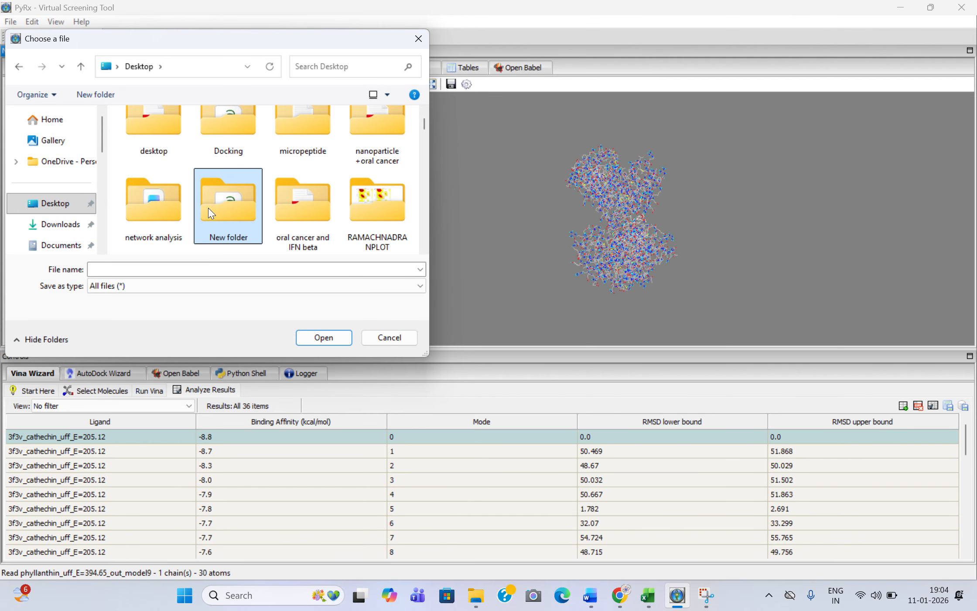
left_click(139, 268)
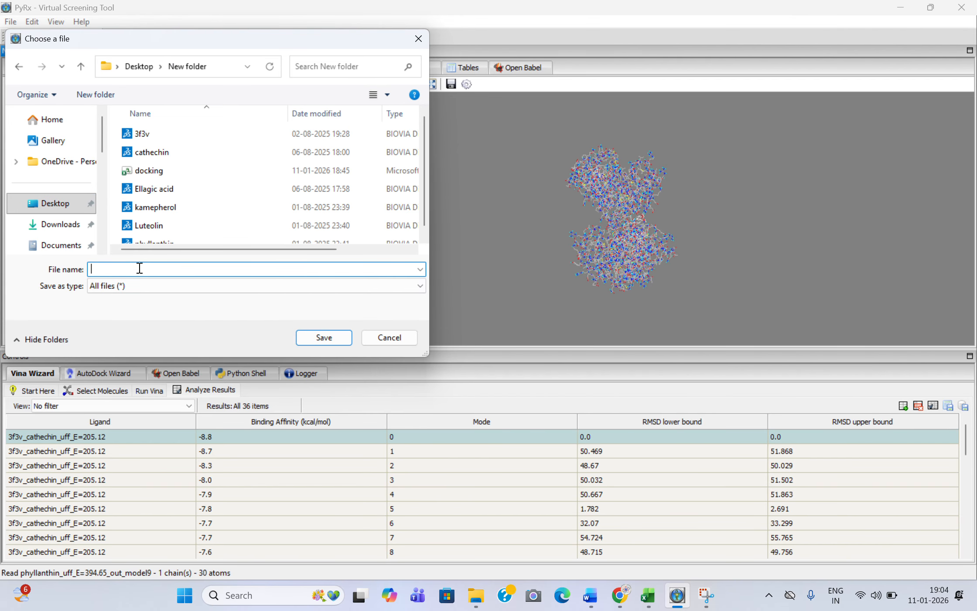
type("doc")
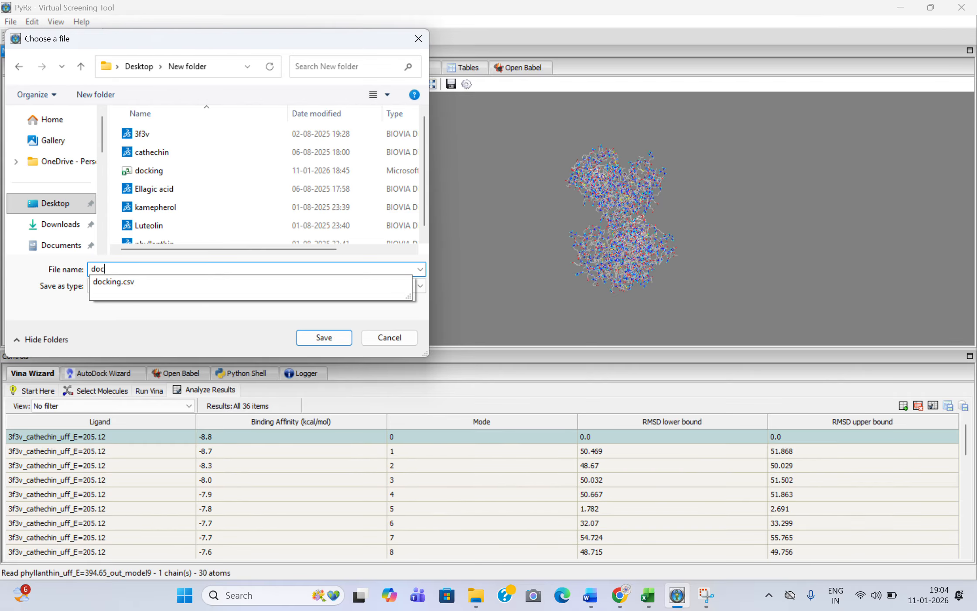
type("king o")
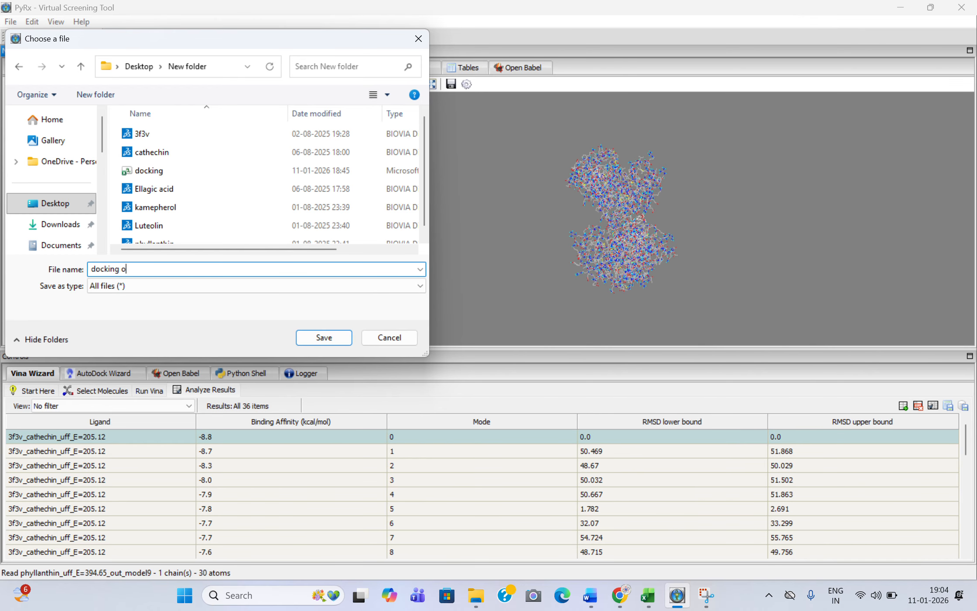
type("u")
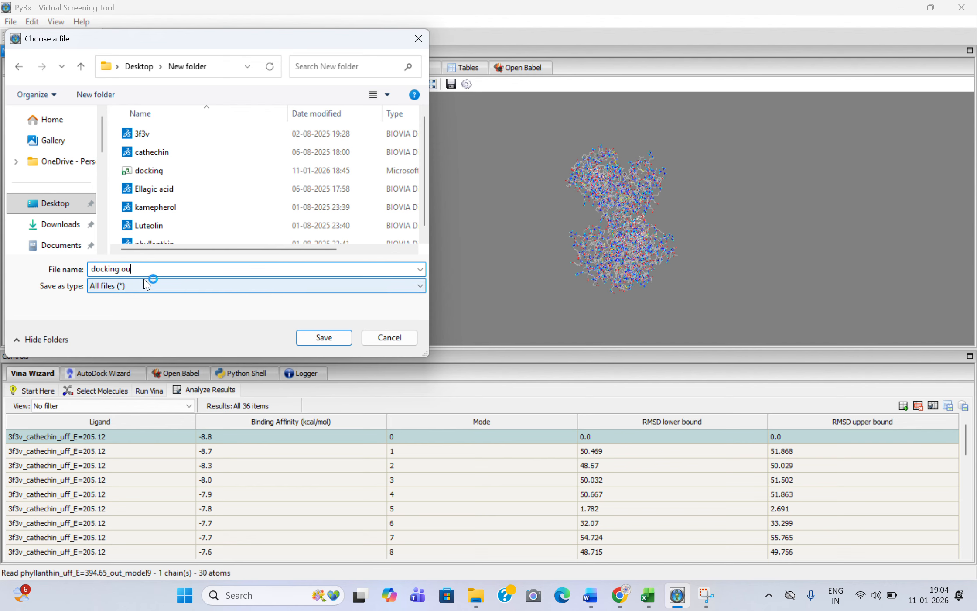
type("tput")
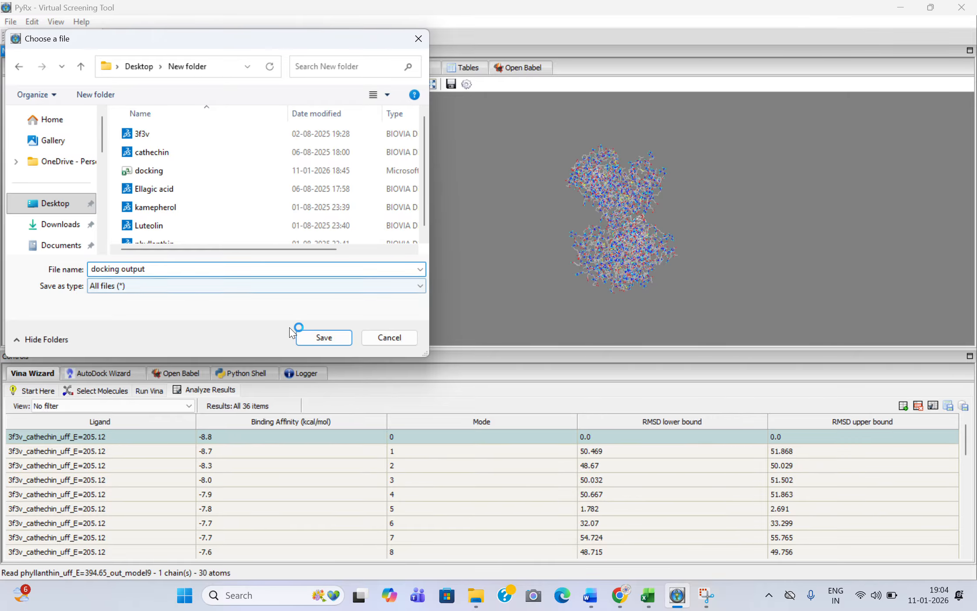
left_click(326, 338)
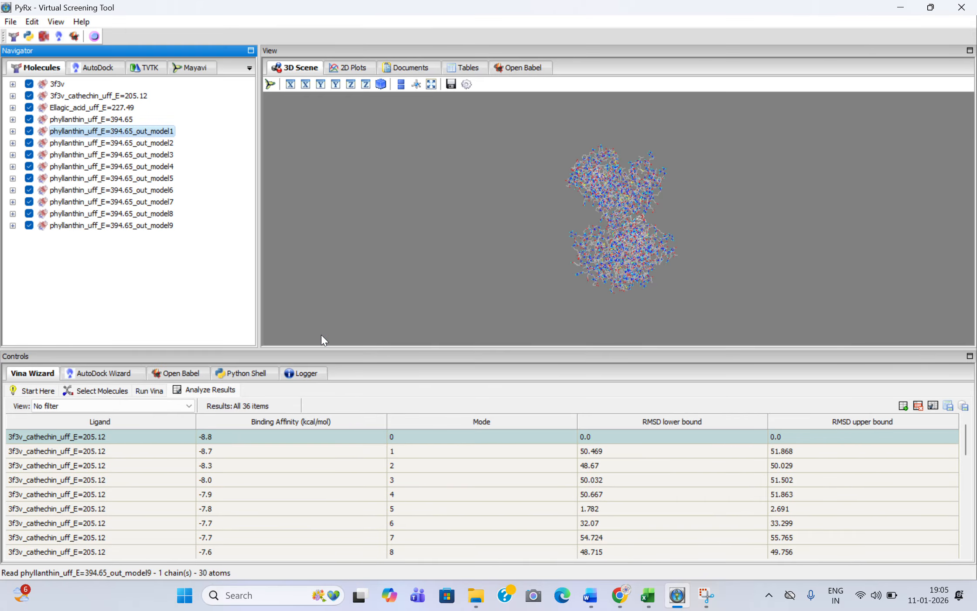